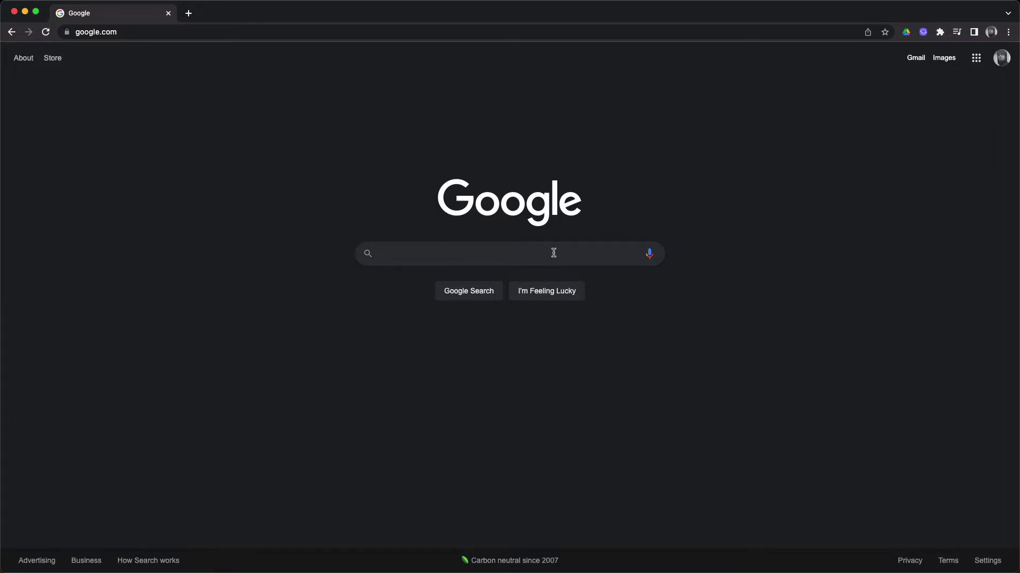
type("Digi 002 Drivers")
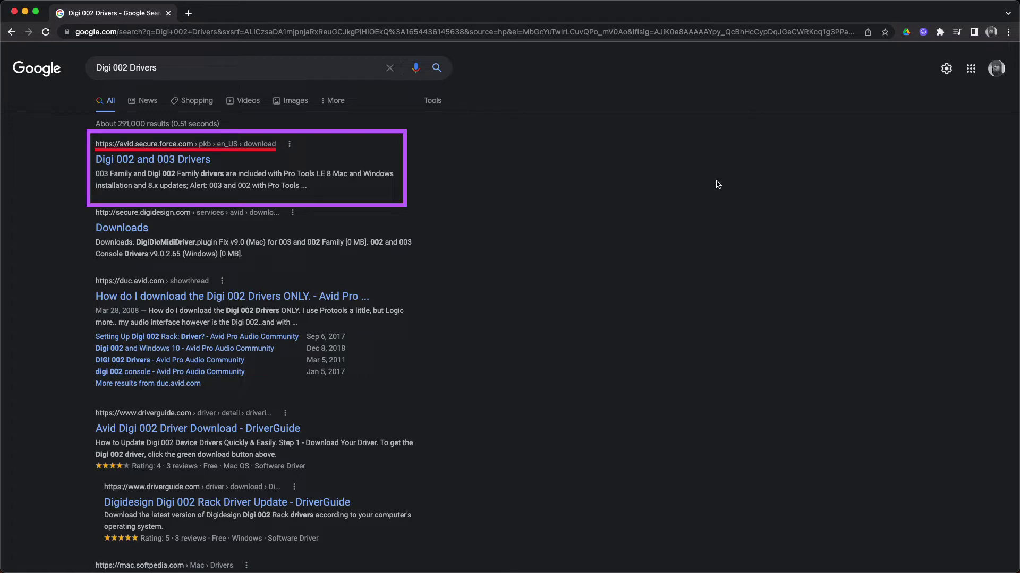
Open the avid.secure.force.com result for Avid's Digi 002 and 003 Drivers page
left_click(193, 161)
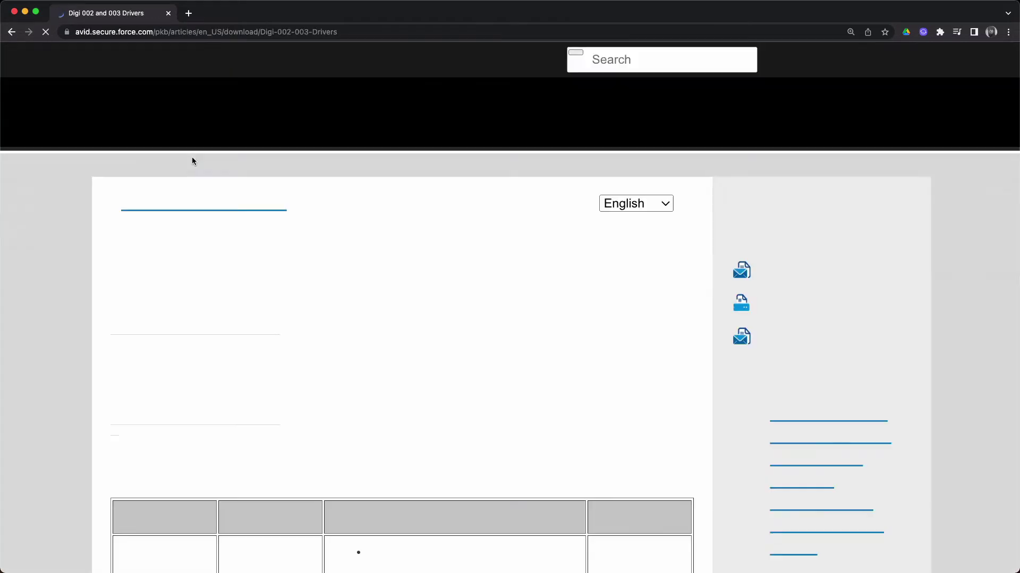
scroll(725, 313, "down", 5)
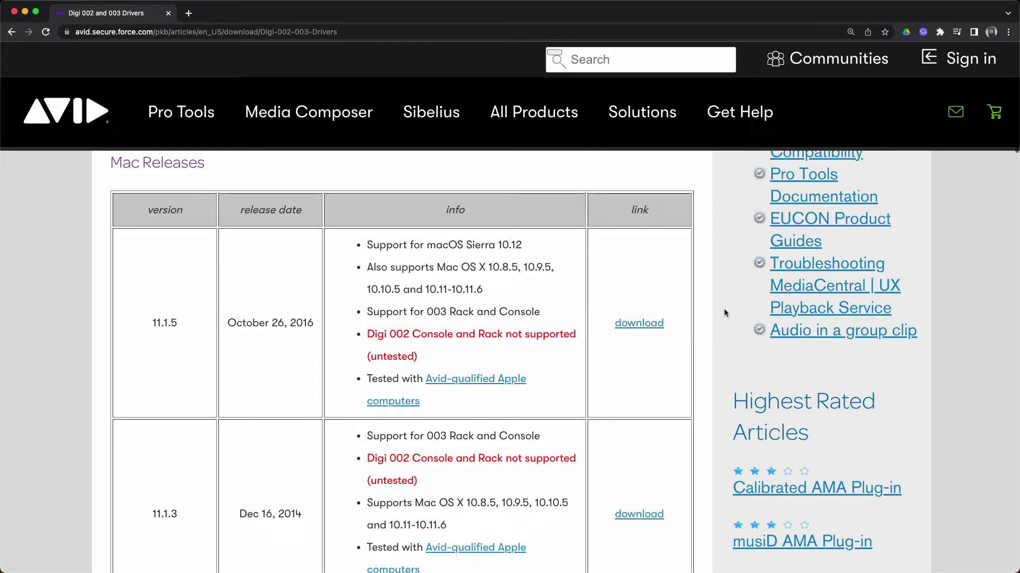
Mount 003_Family_11.1.5.dmg from Downloads and copy the Avid 003 Family Installer into Documents
key("super+q")
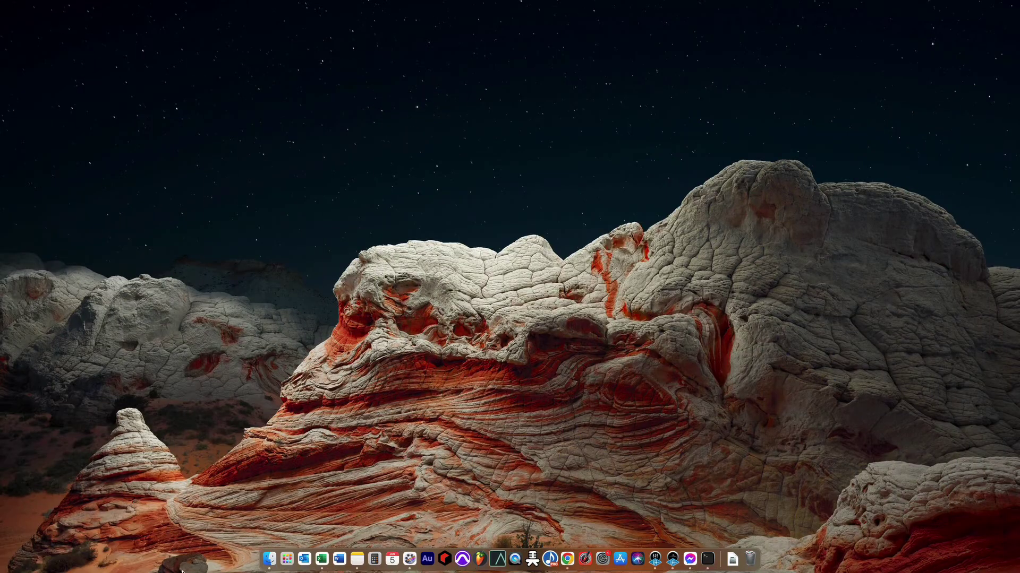
left_click(268, 549)
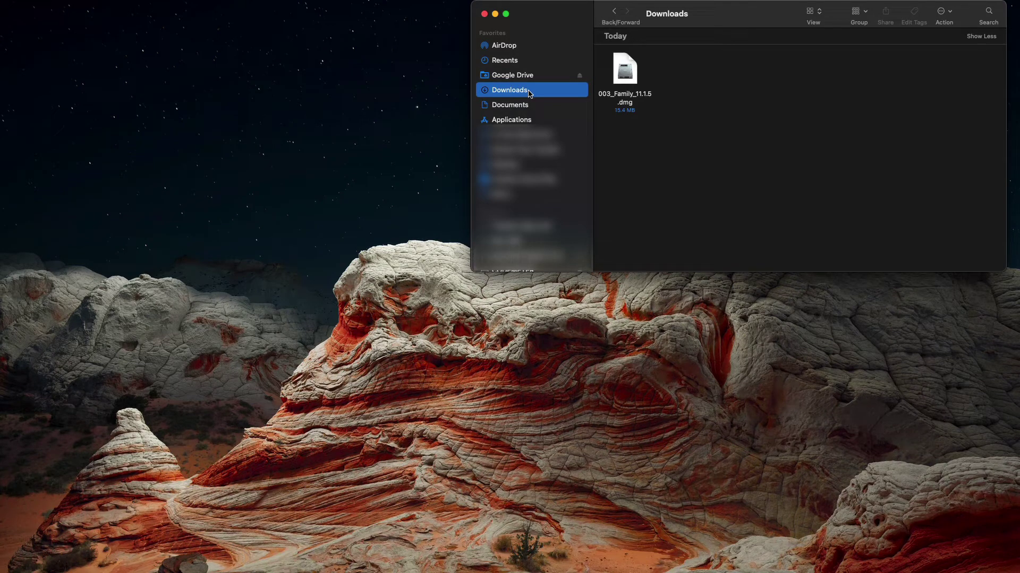
left_click(628, 79)
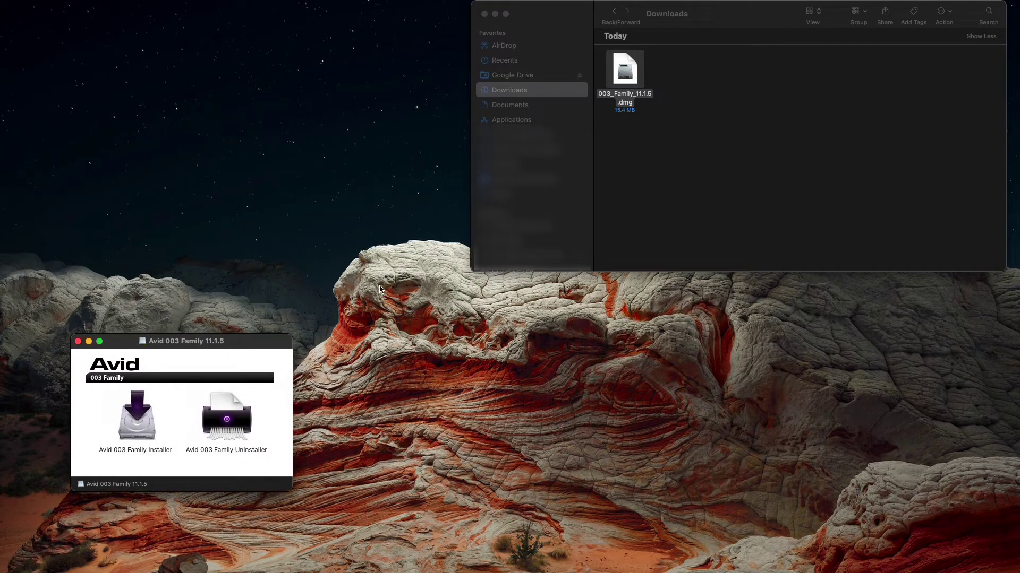
left_click(526, 109)
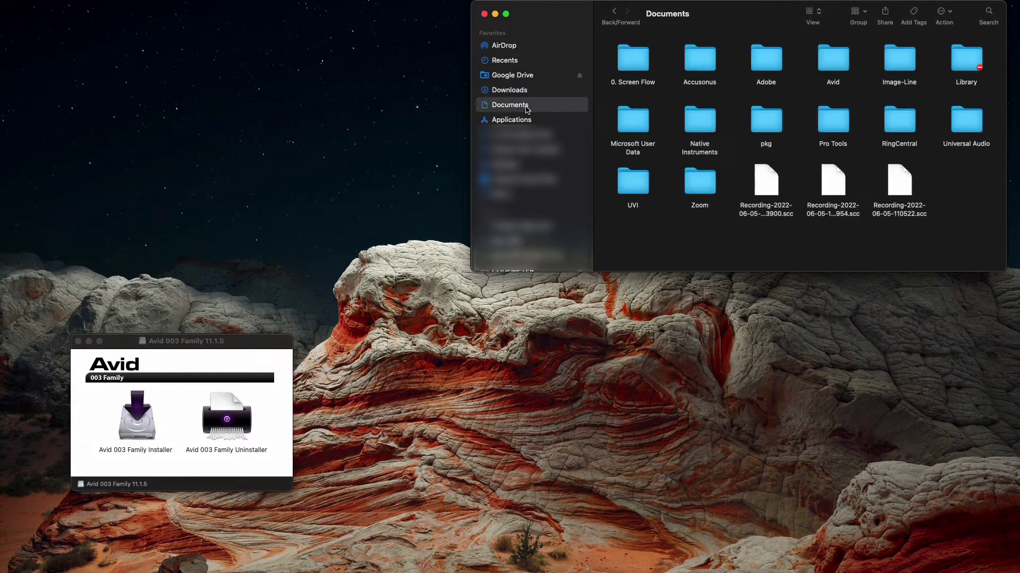
left_click_drag(140, 424, 653, 248)
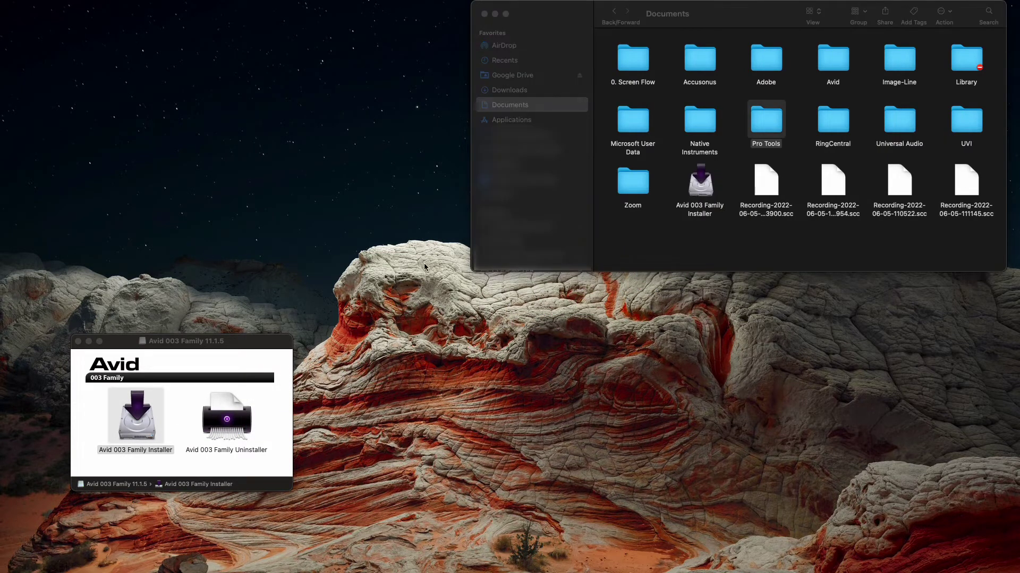
Launch Terminal through Spotlight and enlarge its text twice
left_click(580, 10)
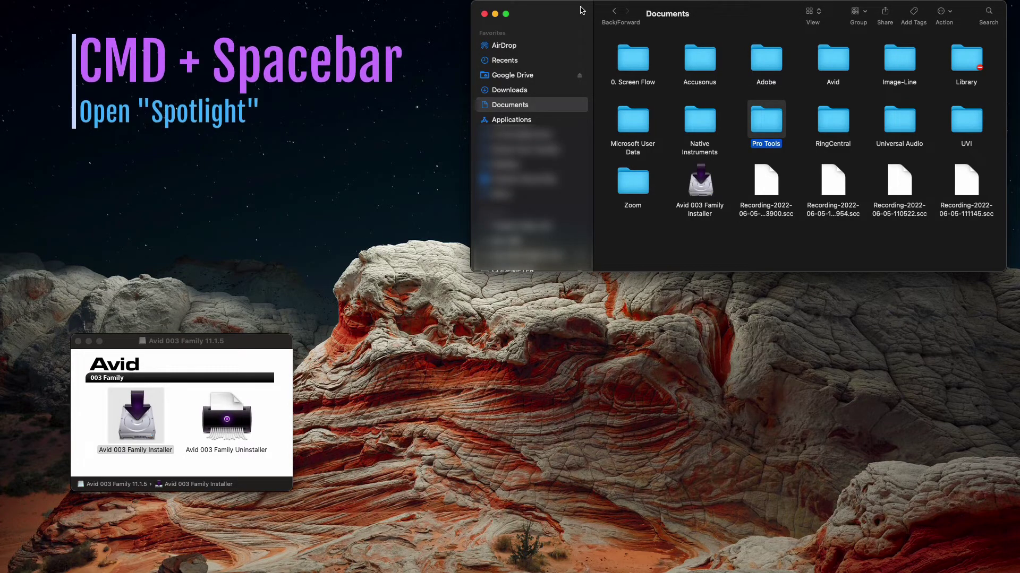
key("super+space")
type("Terminal")
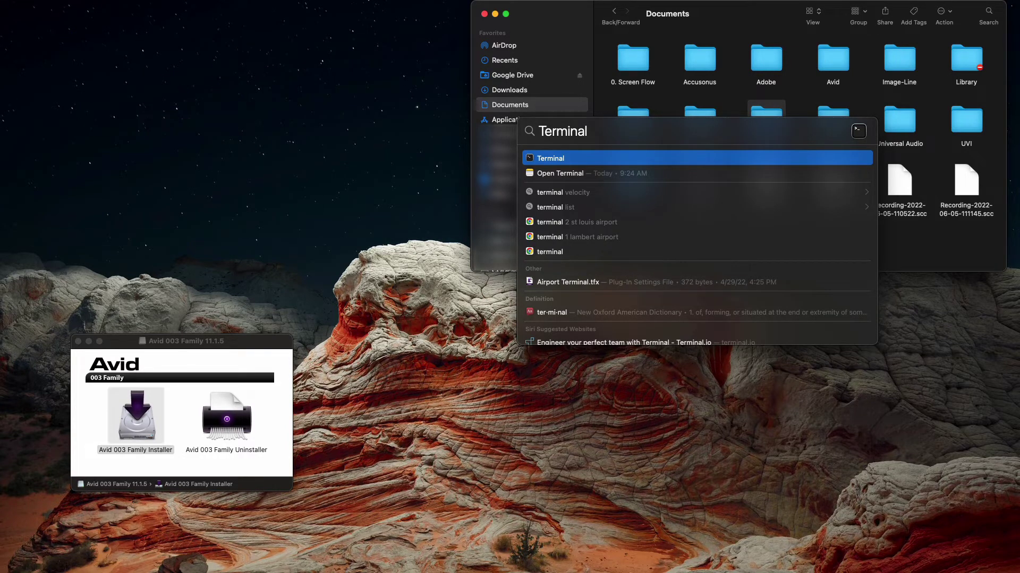
key("Return")
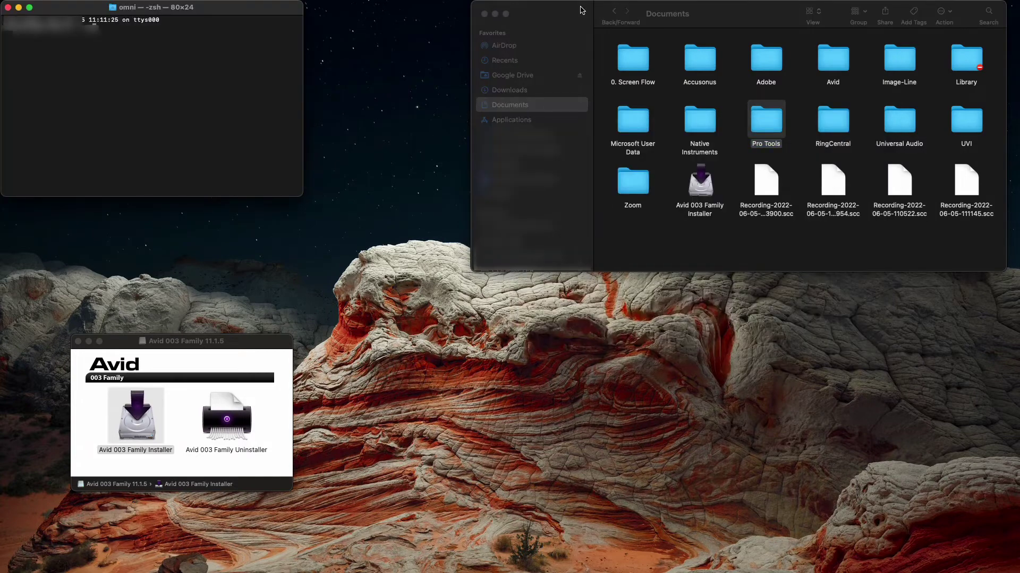
key("super+equal")
key("super+equal")
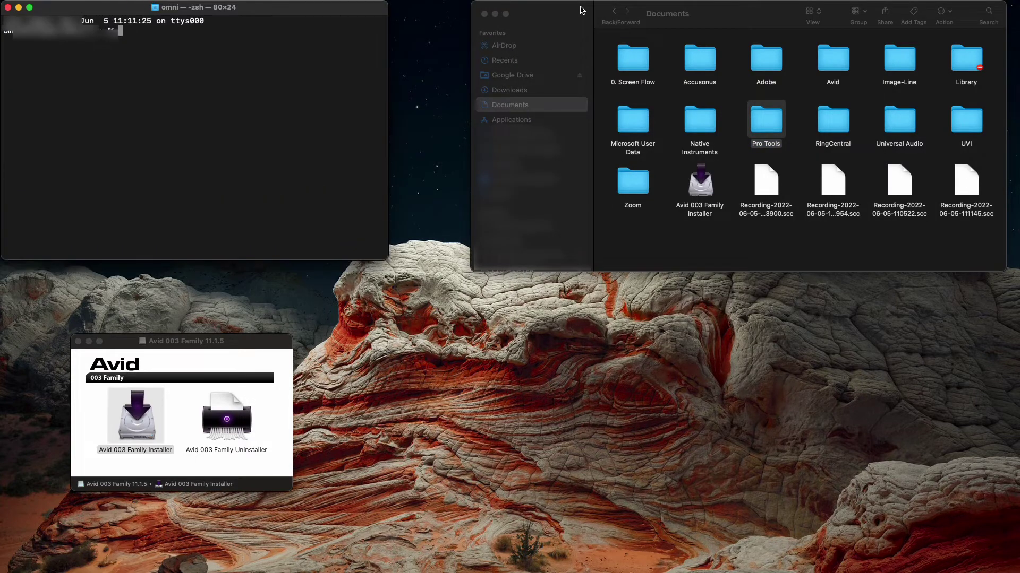
key("super+equal")
key("super+equal")
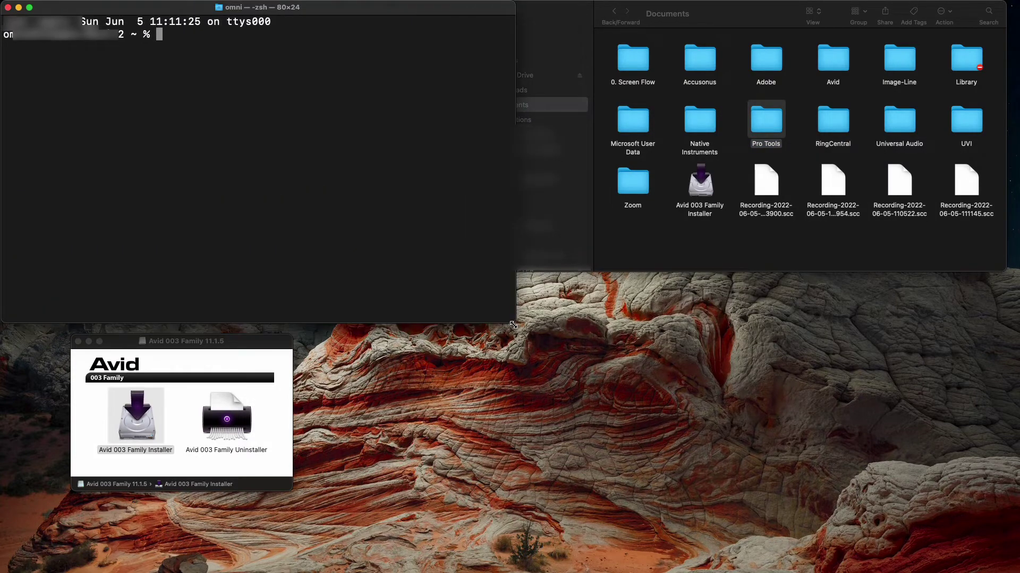
Shrink Terminal, cd into Documents, and pkgutil-expand the installer package into pkg
left_click_drag(516, 323, 461, 273)
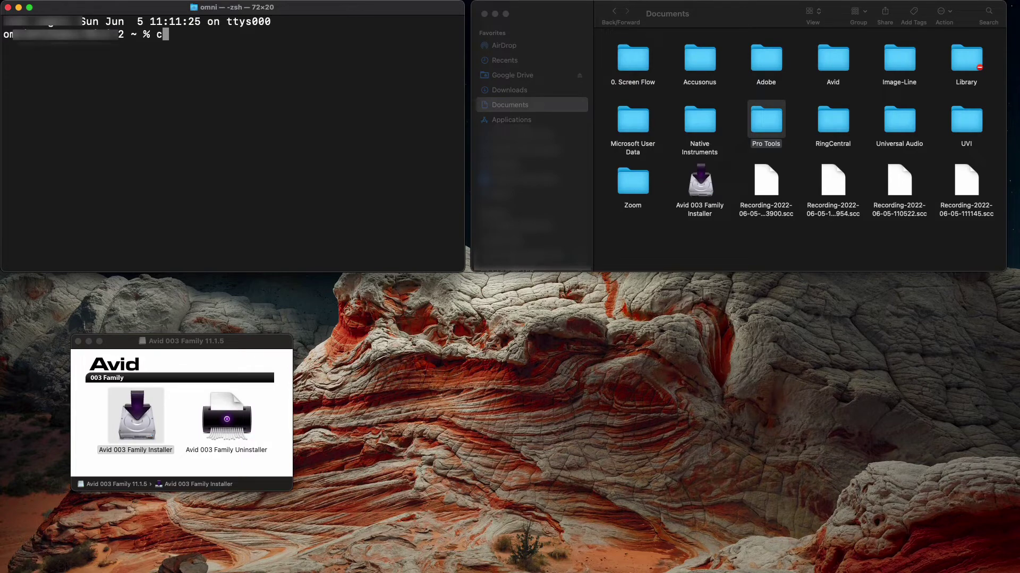
type("d Documents")
key("Return")
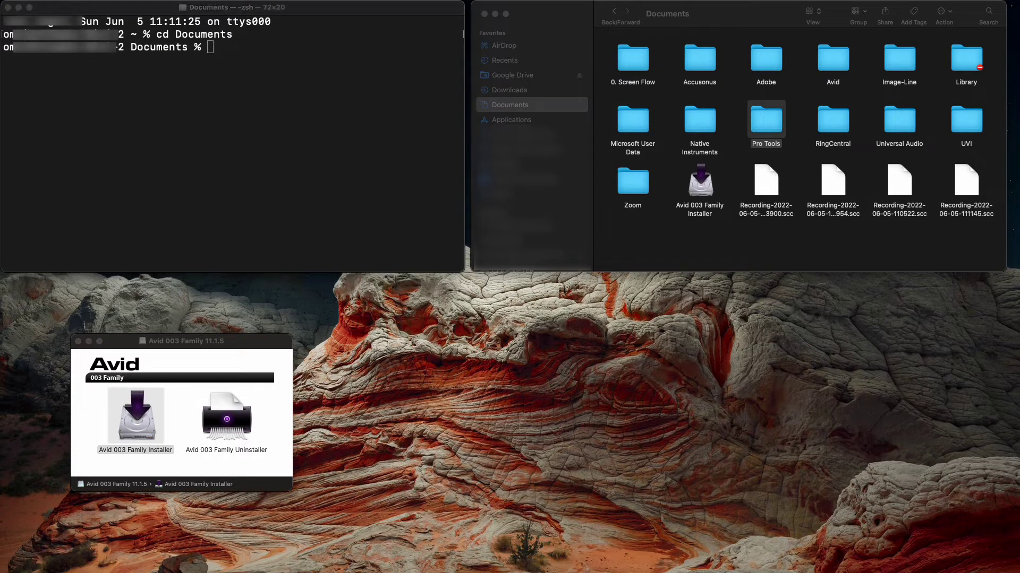
type("pkgutil --expand Avid\\ 003\\ Family\\ installer.pkg pk")
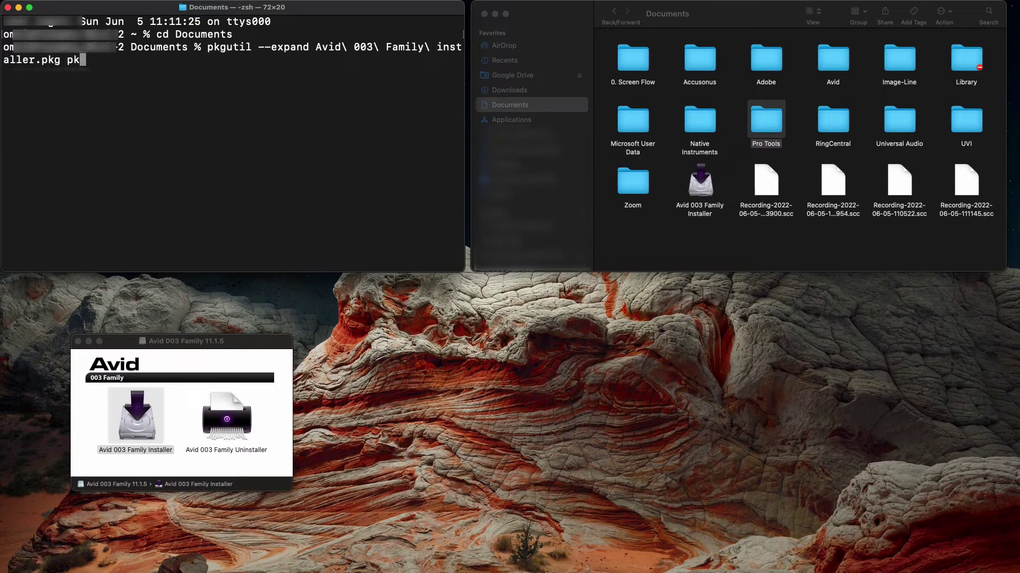
type("g")
key("Return")
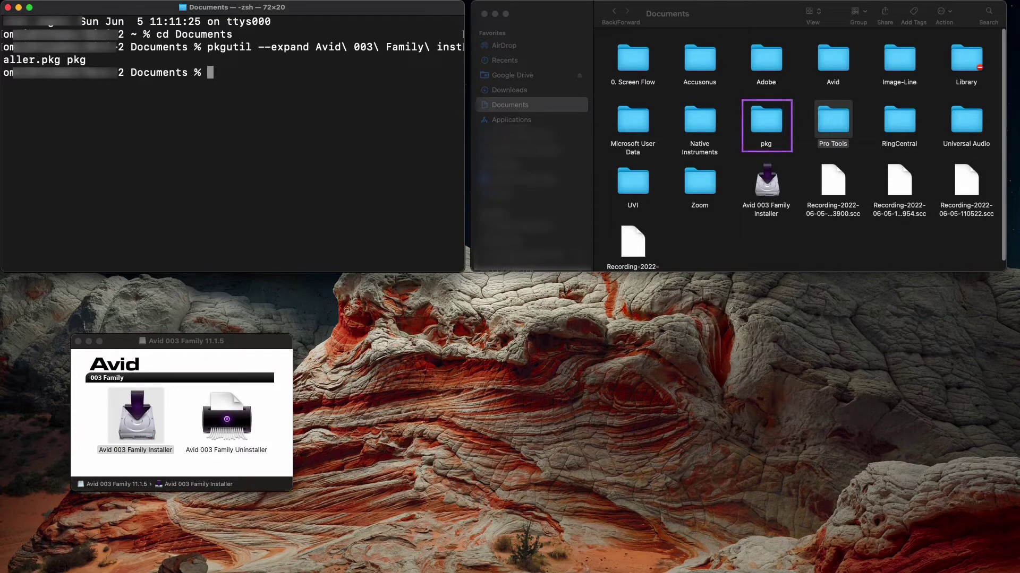
Open the pkg folder and show the com.avid package's contents
left_click(766, 124)
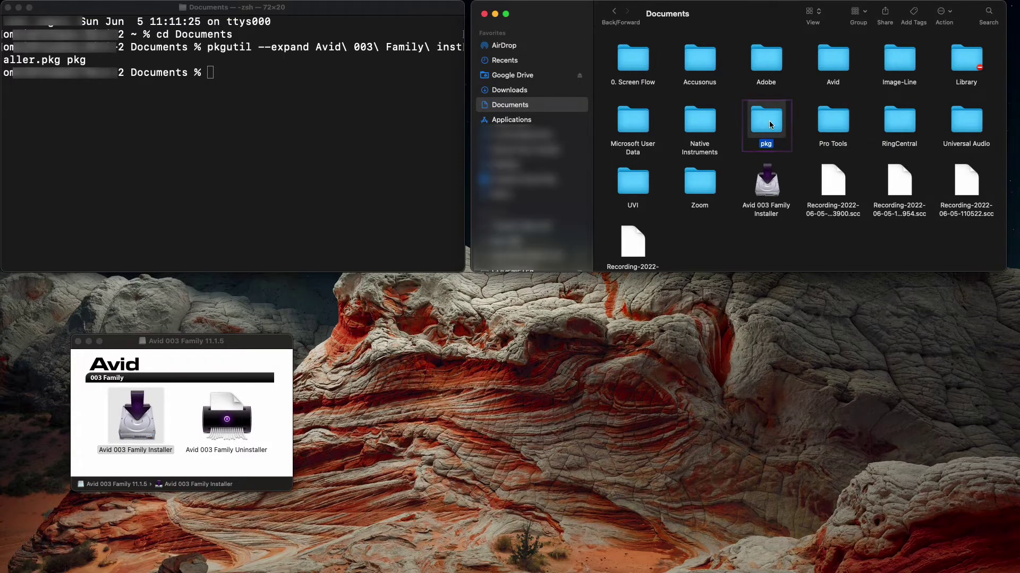
double_click(769, 120)
right_click(629, 56)
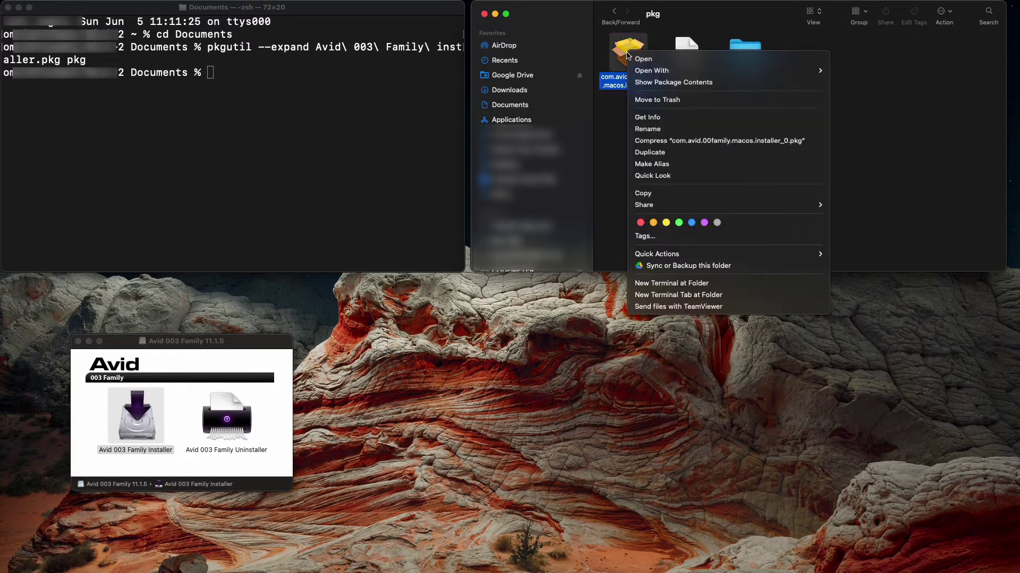
left_click(675, 83)
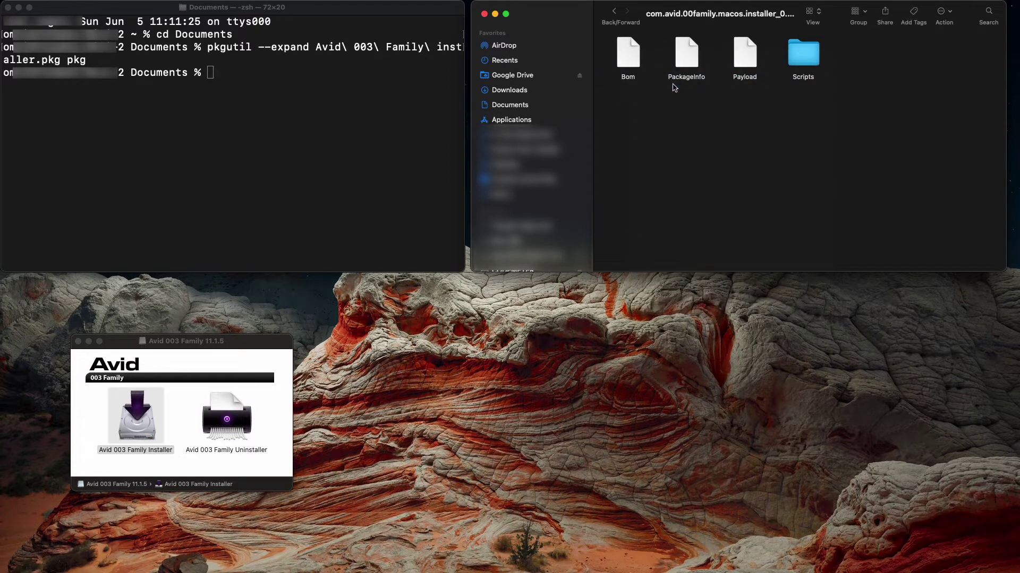
Unarchive Payload with Archive Utility and open the resulting Payload 2 folder
left_click(745, 58)
right_click(747, 56)
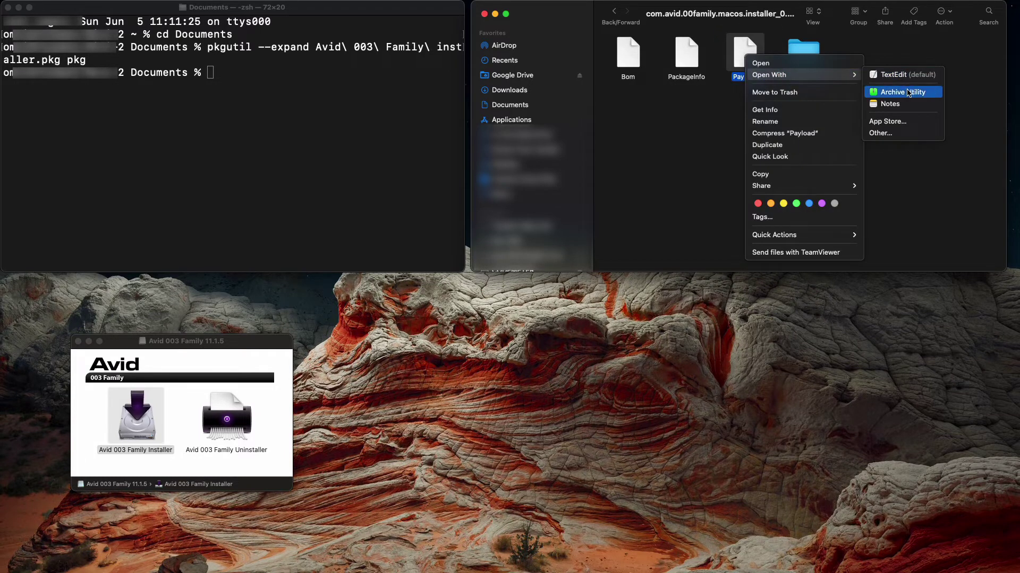
left_click(908, 93)
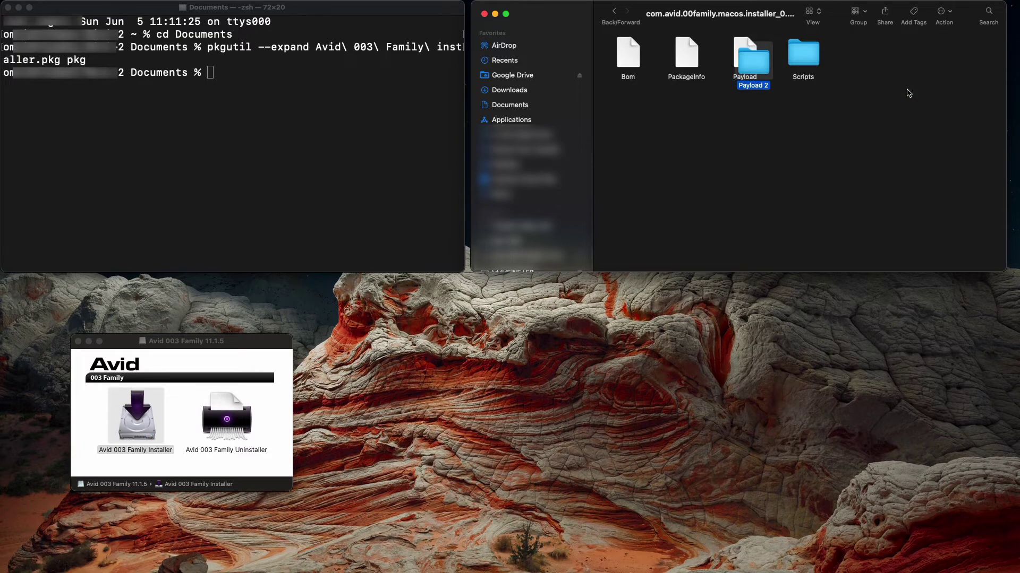
left_click_drag(753, 69, 629, 102)
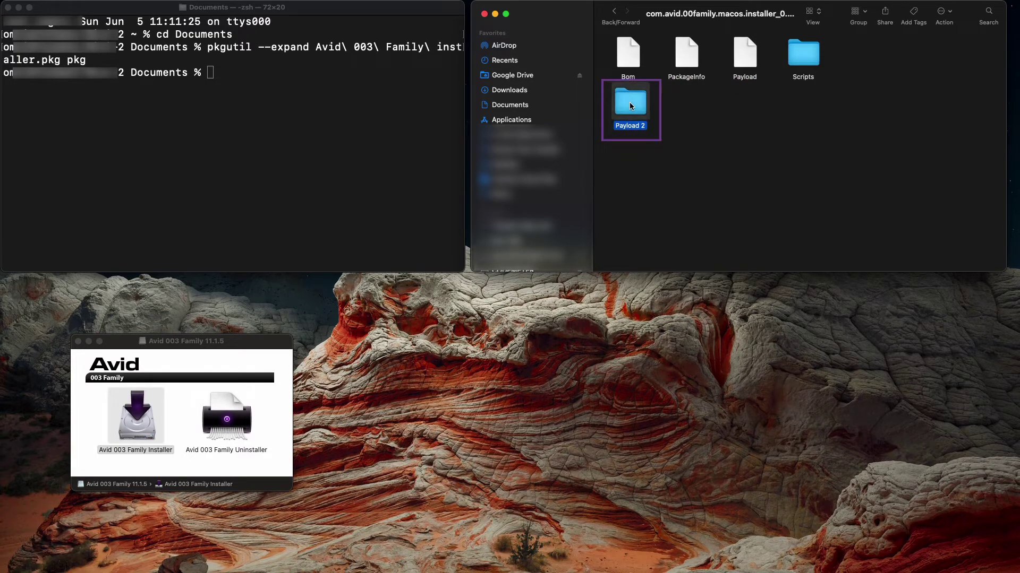
double_click(629, 102)
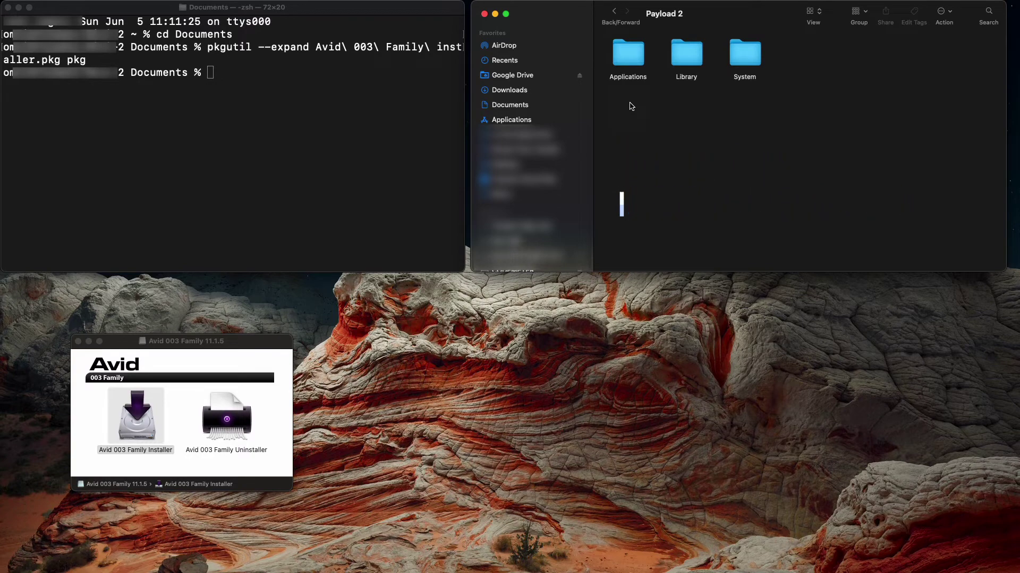
Open a second Finder window at the startup disk's Library folder
key("cmd+n")
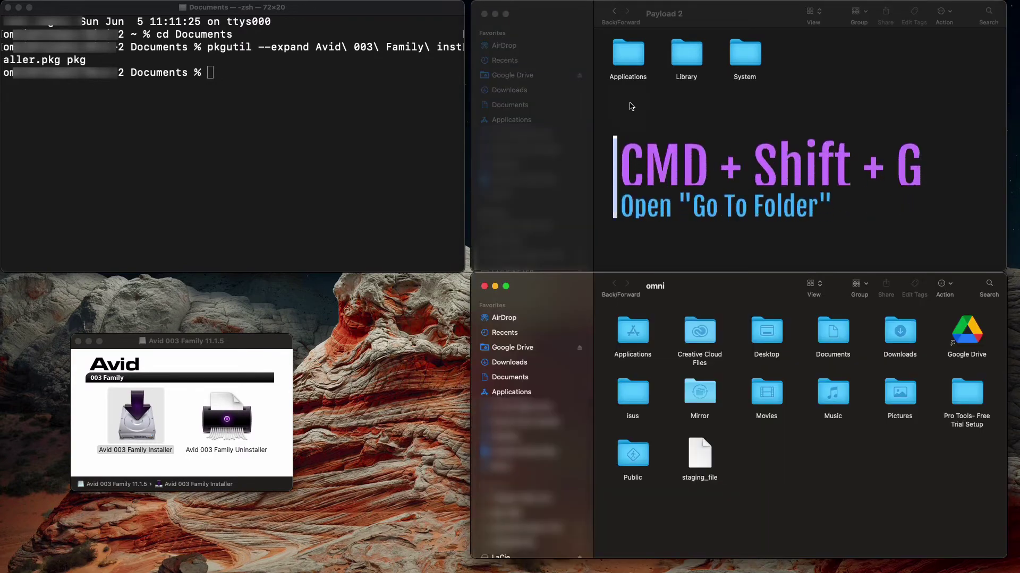
key("super+shift+g")
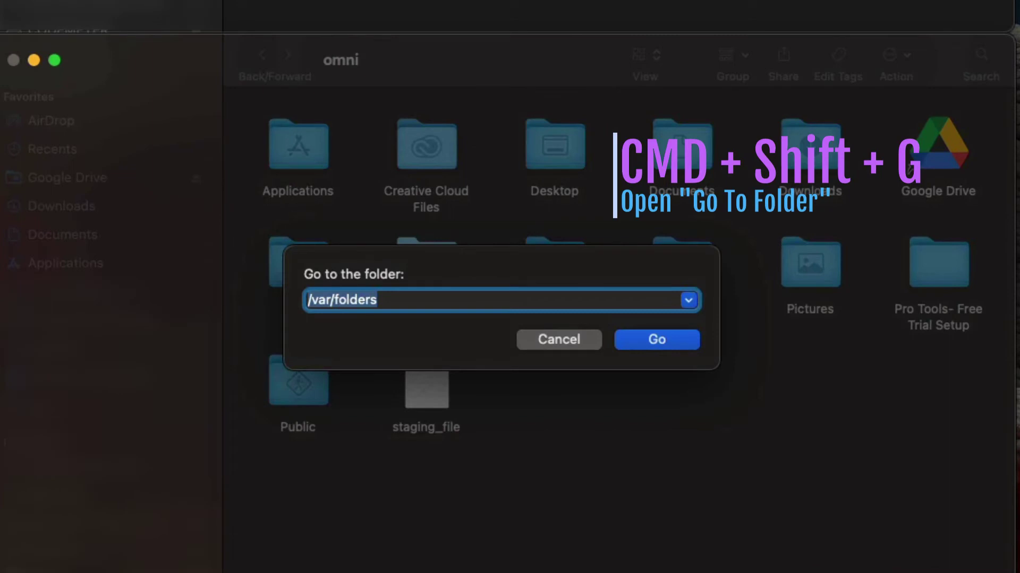
type("/")
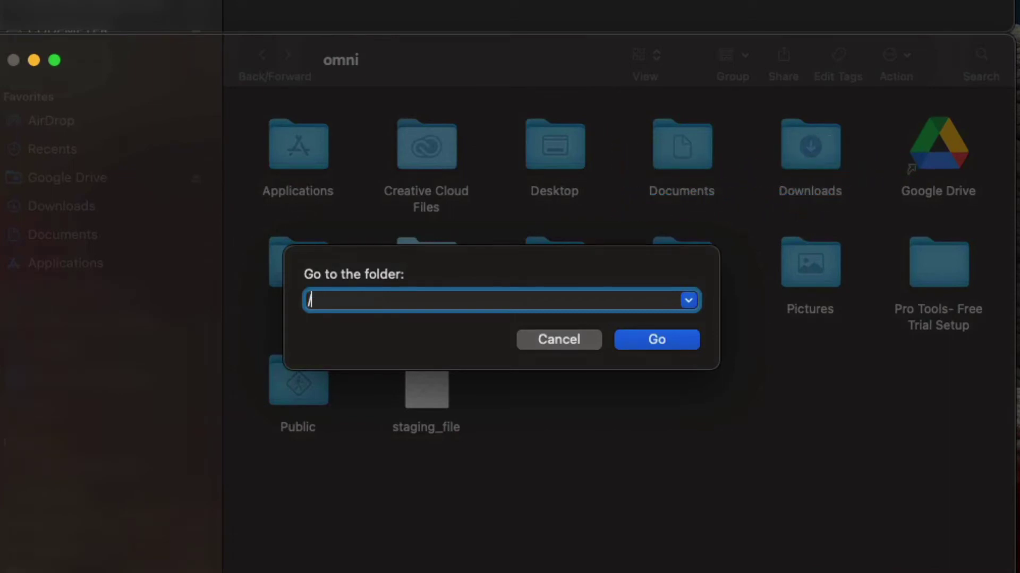
left_click(658, 342)
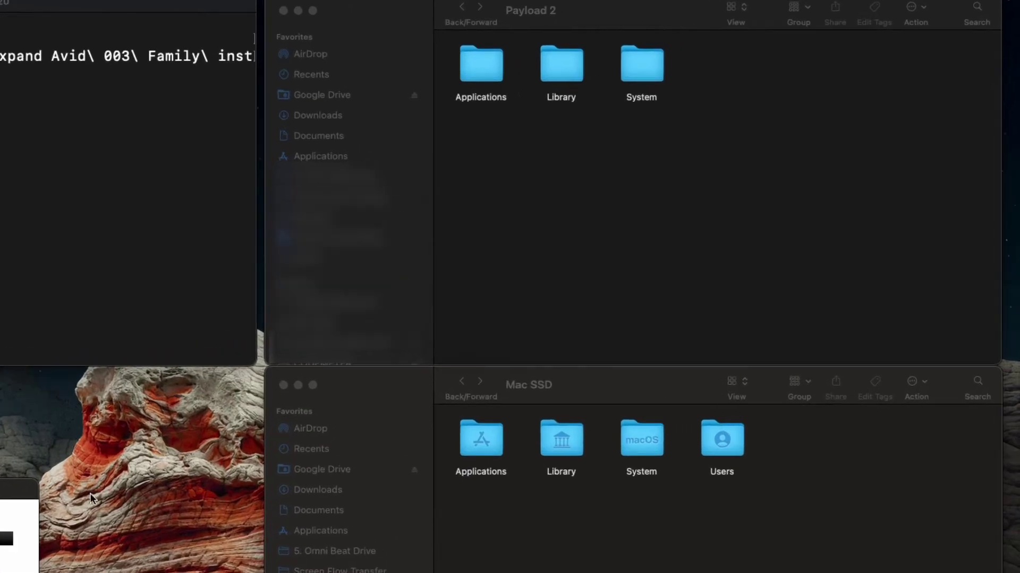
double_click(557, 434)
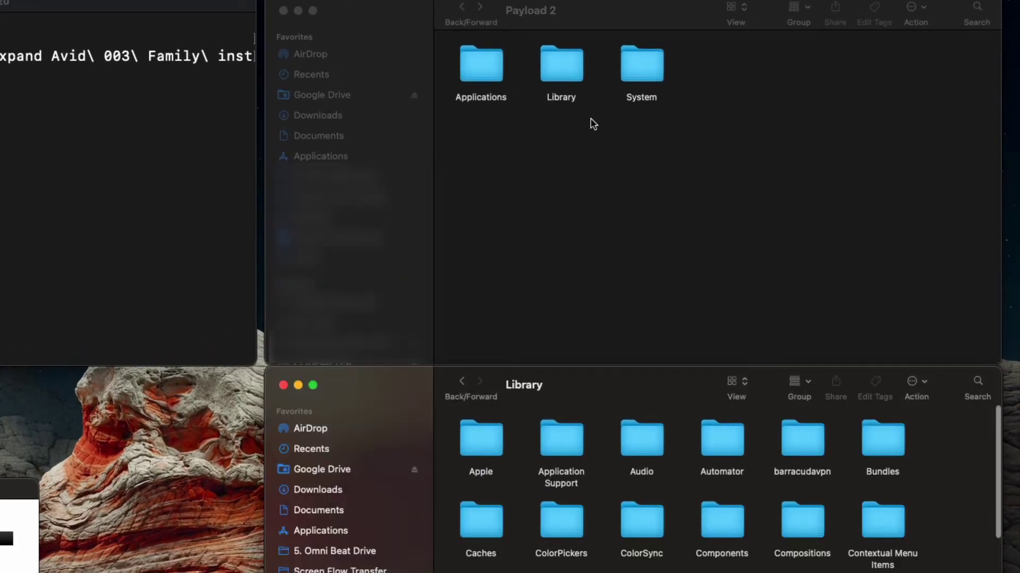
Open Library, Application Support and Avid in both the payload and system windows
left_click(564, 58)
double_click(563, 61)
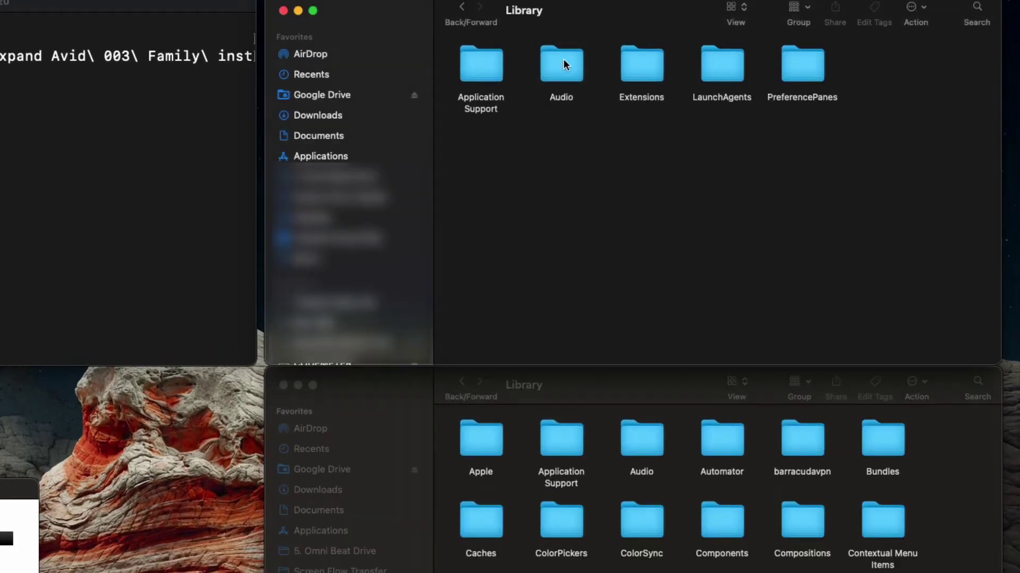
double_click(483, 64)
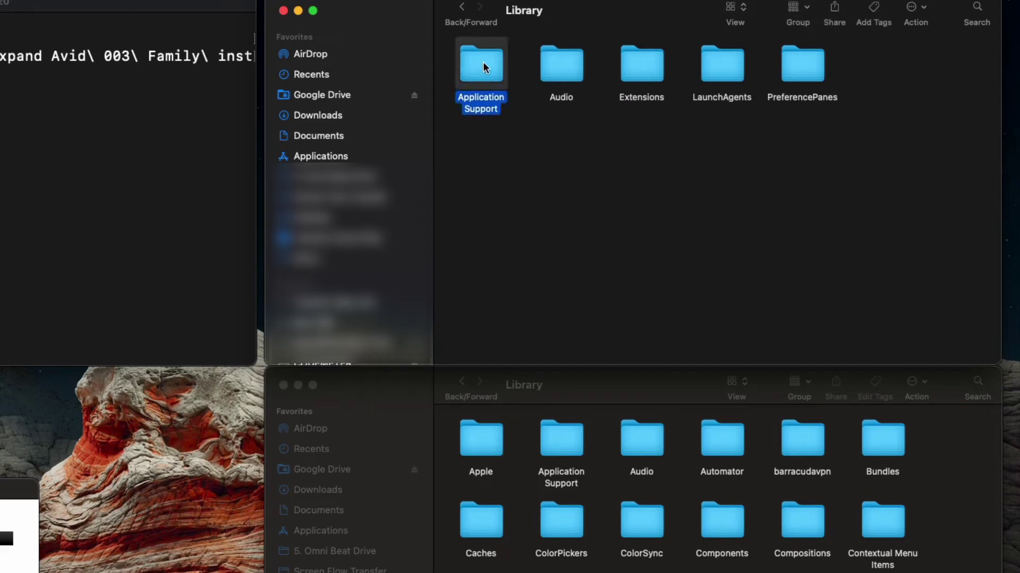
left_click(562, 440)
double_click(561, 440)
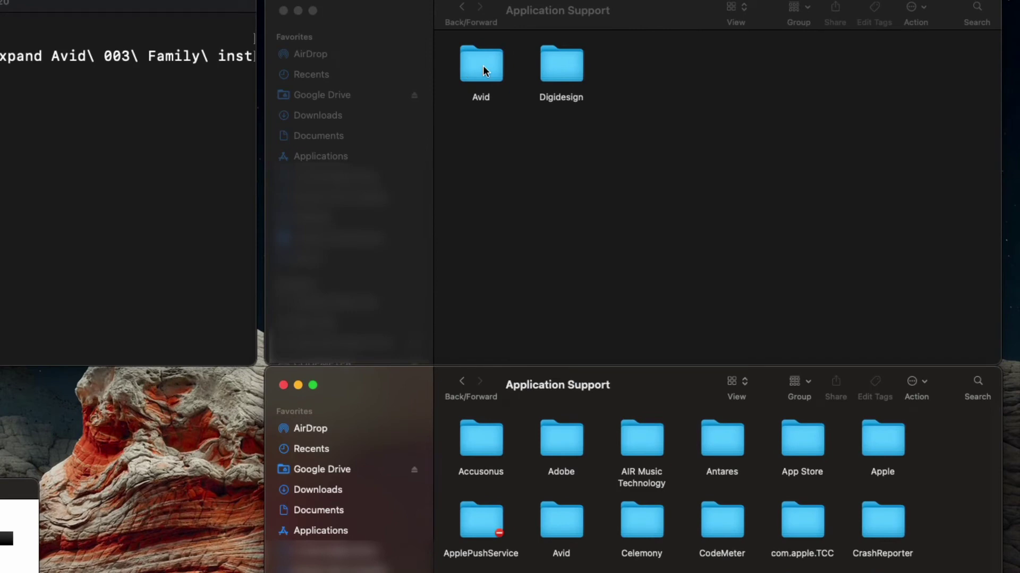
double_click(483, 66)
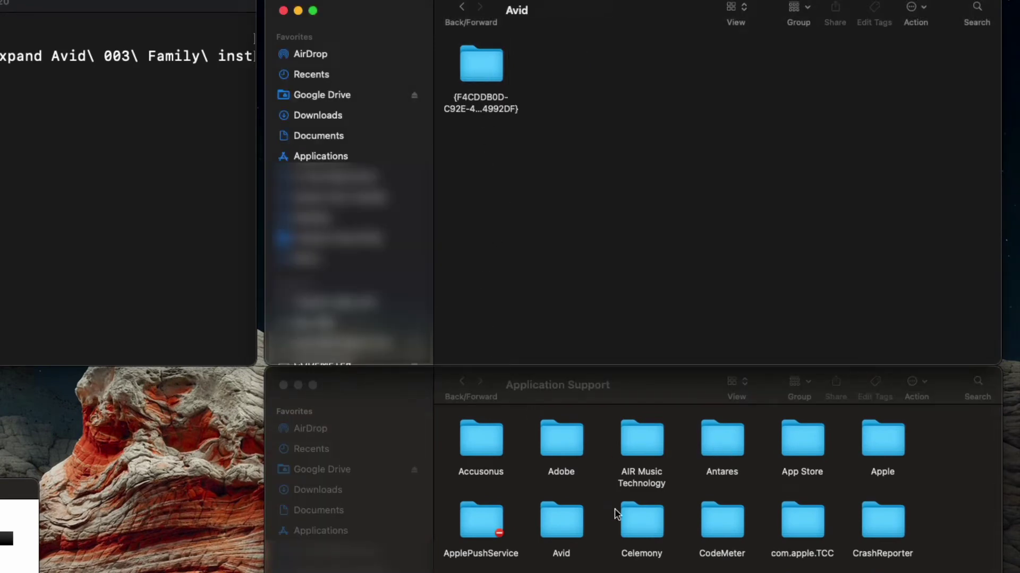
double_click(561, 521)
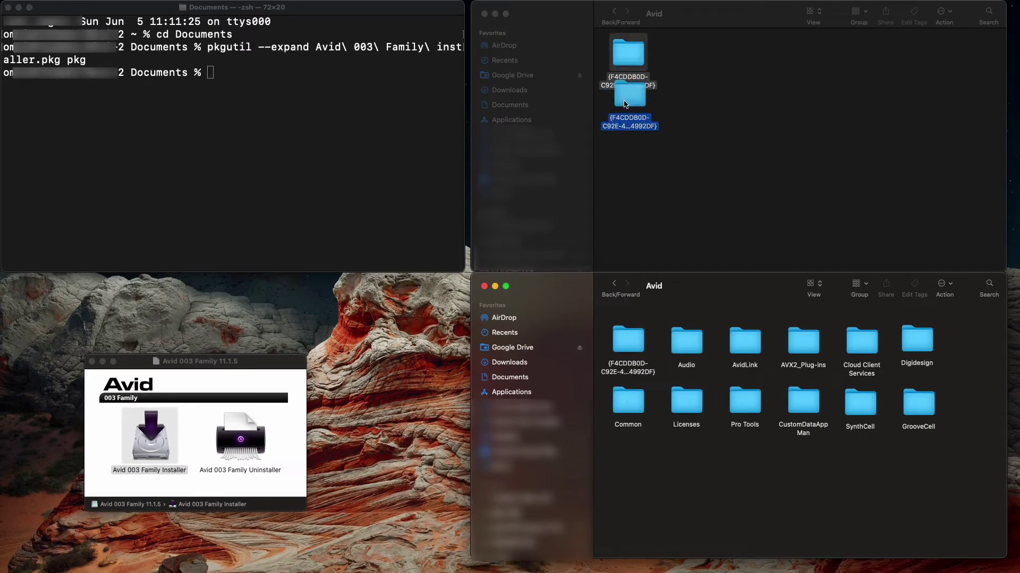
Replace the system Avid folder's {F4CDDB0D…} folder with the package's copy
left_click_drag(622, 54, 647, 486)
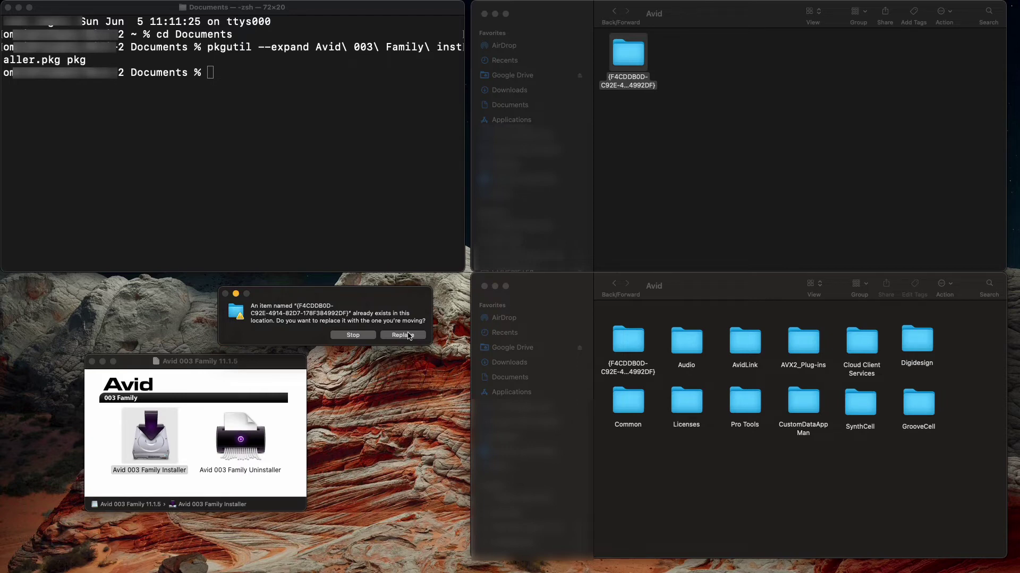
left_click(409, 335)
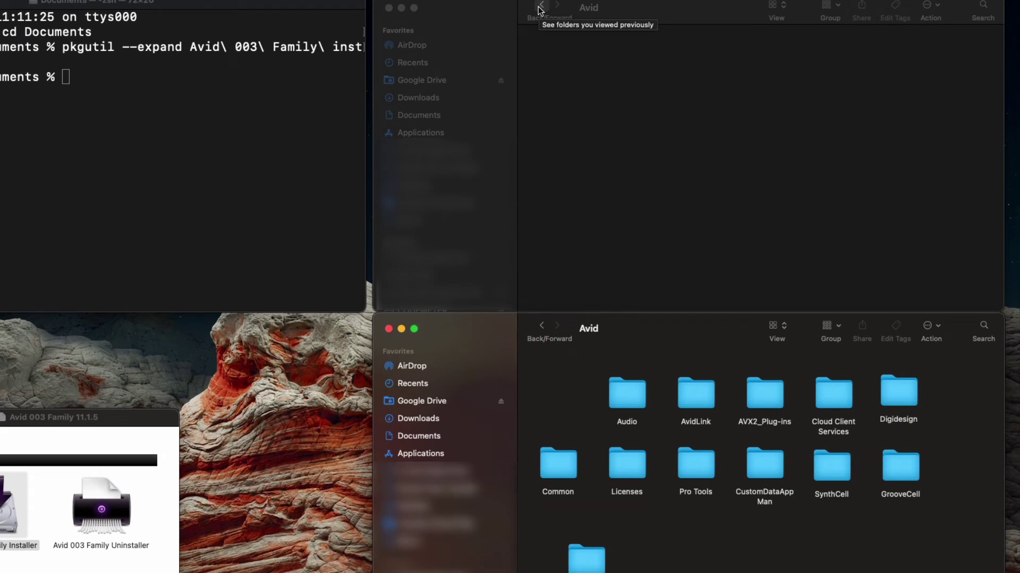
left_click(540, 10)
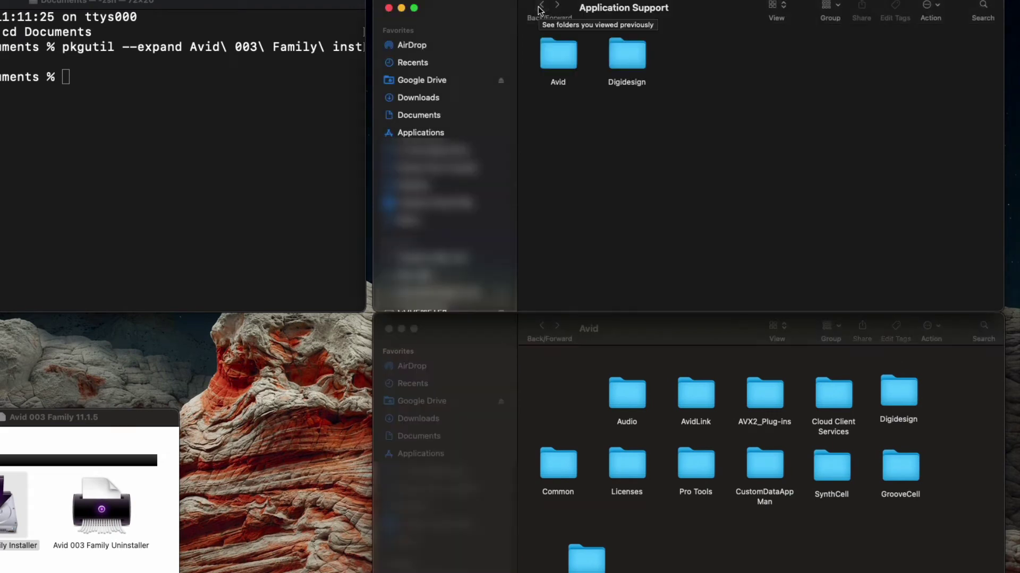
left_click(542, 328)
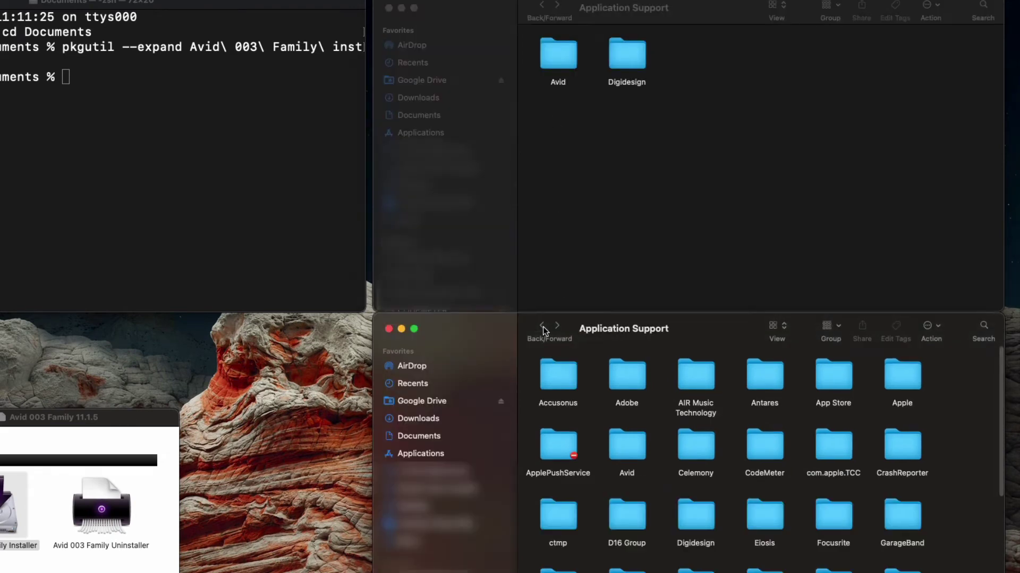
Replace the system Digidesign DHS folder with the package's, authenticating with the admin password
left_click(629, 55)
double_click(628, 58)
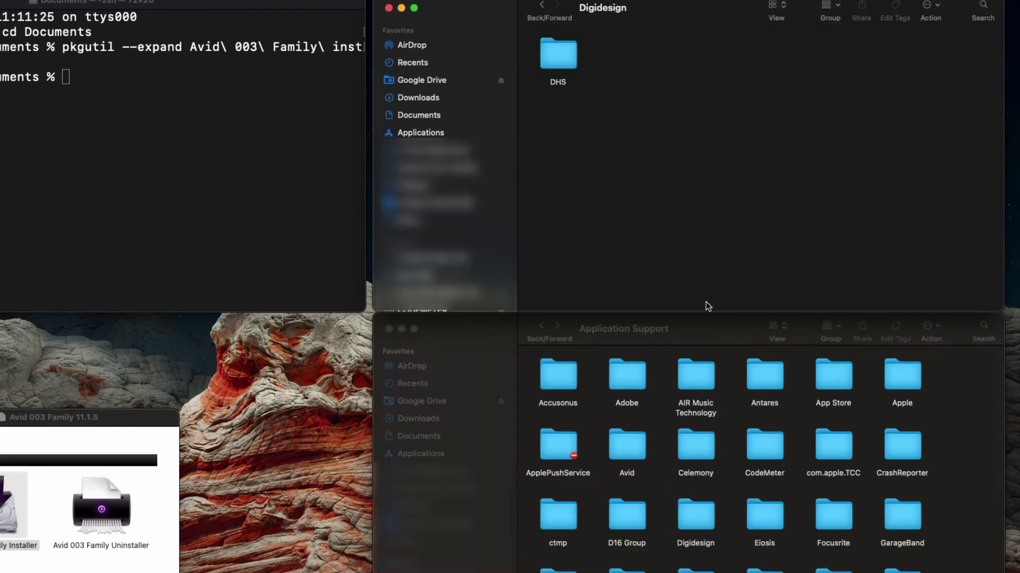
double_click(700, 509)
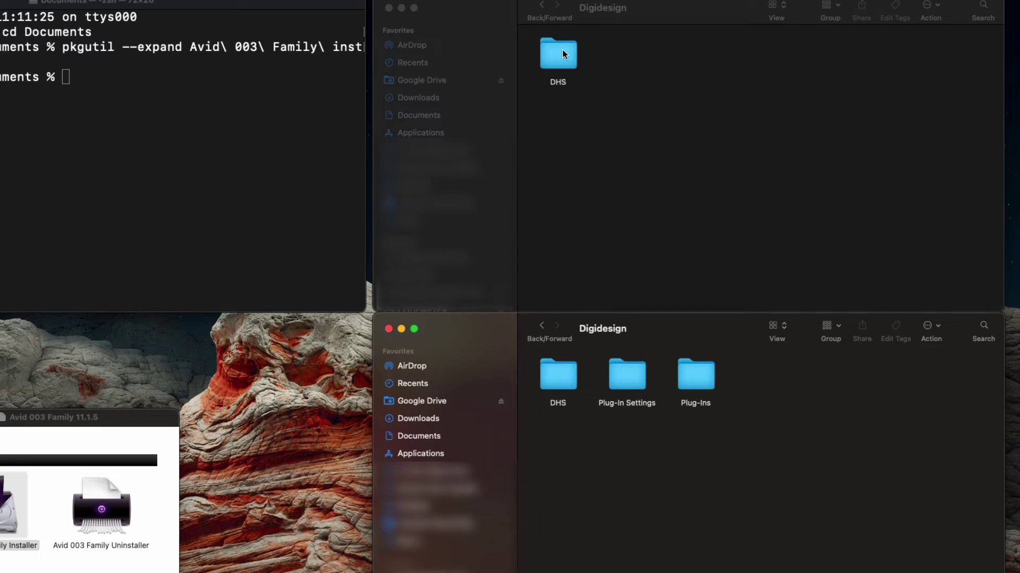
left_click_drag(562, 50, 569, 435)
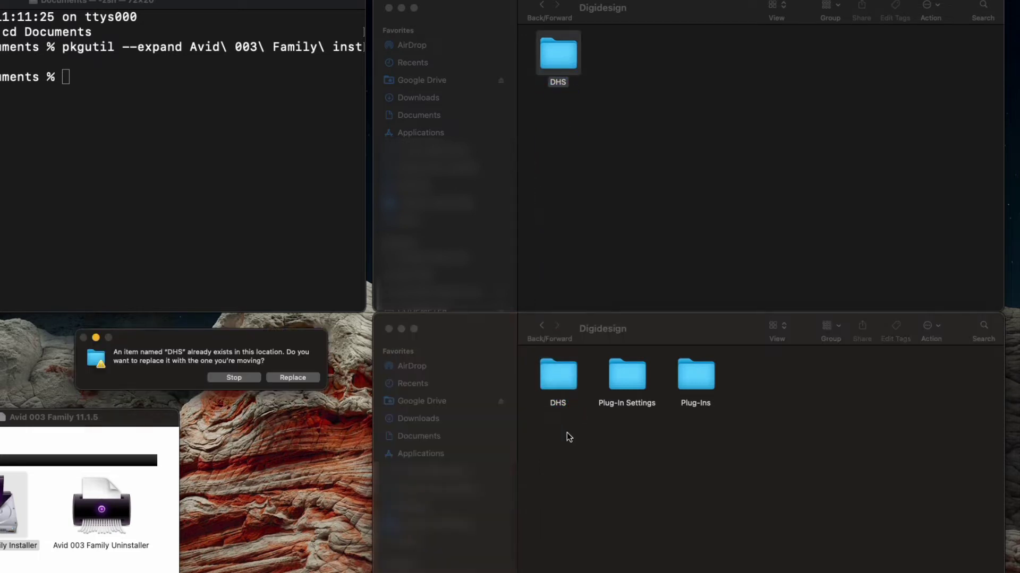
left_click(293, 378)
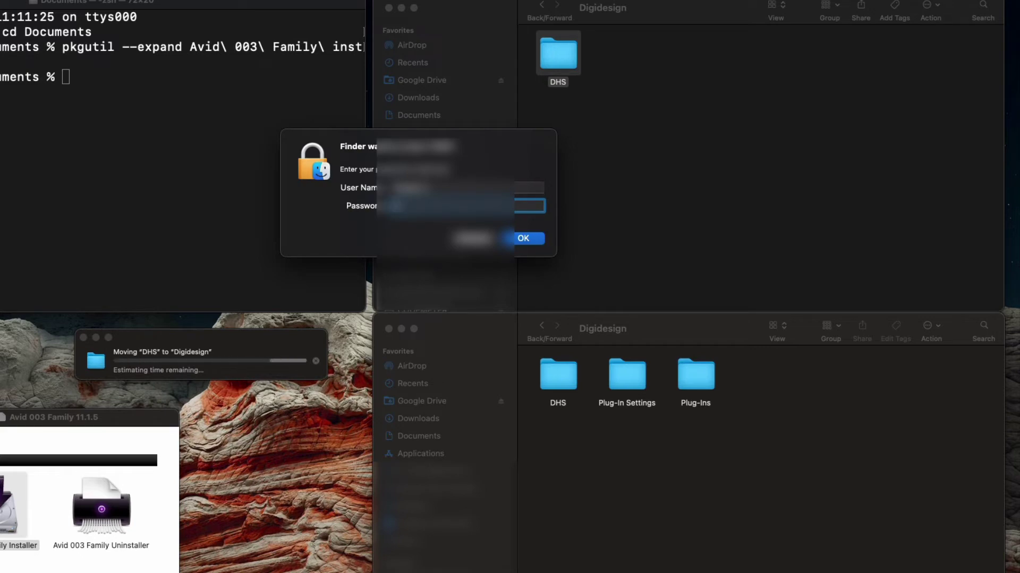
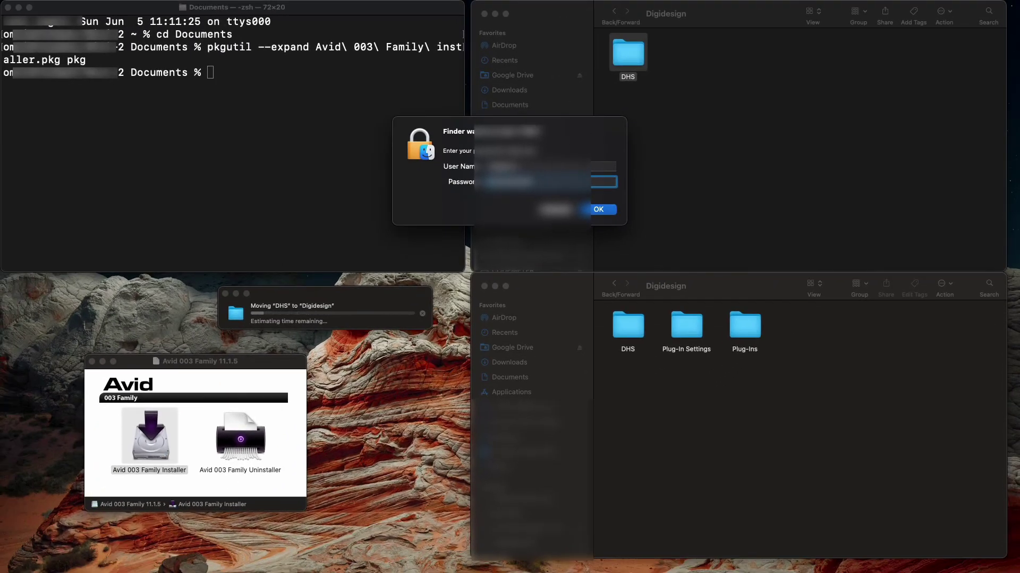
key("Return")
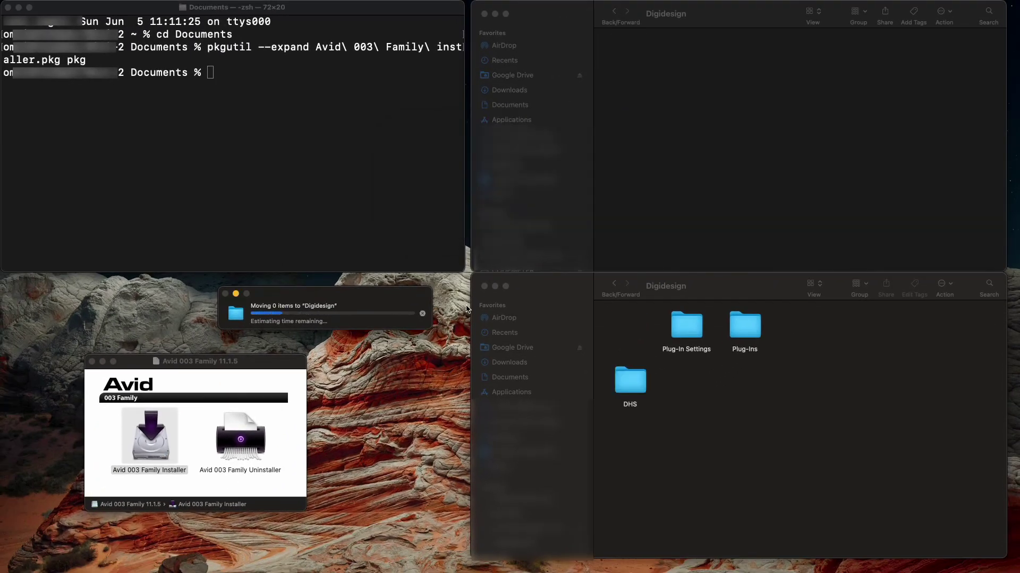
left_click(614, 13)
left_click(614, 285)
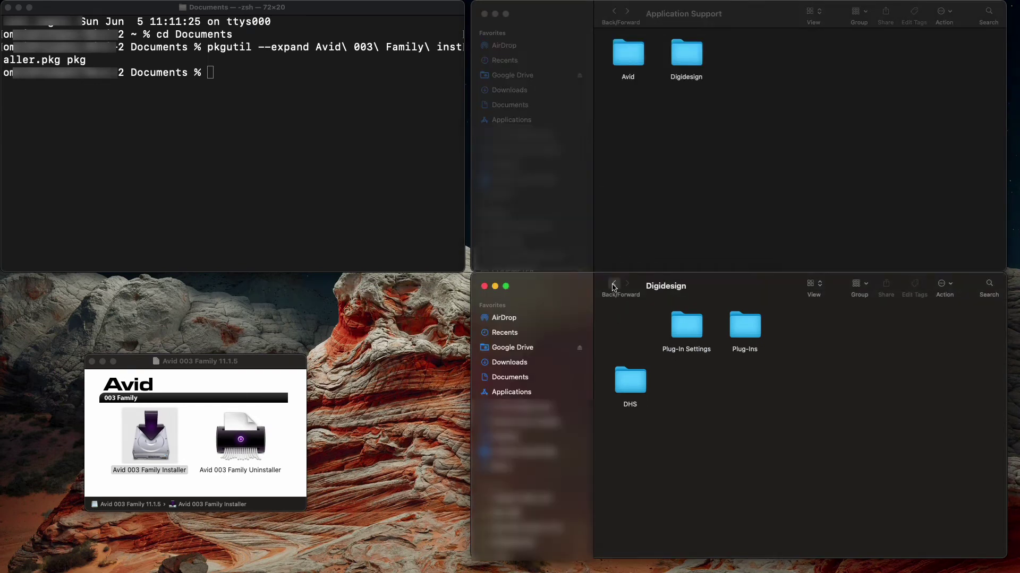
left_click(615, 13)
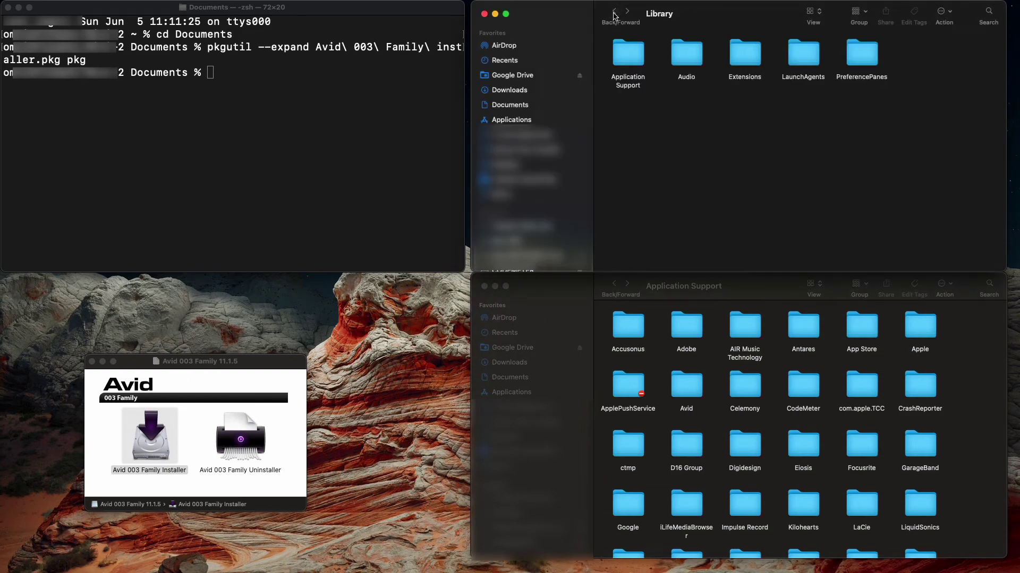
Replace MIDI Drivers in the system Library's Audio folder, authenticating with the admin password
left_click(613, 286)
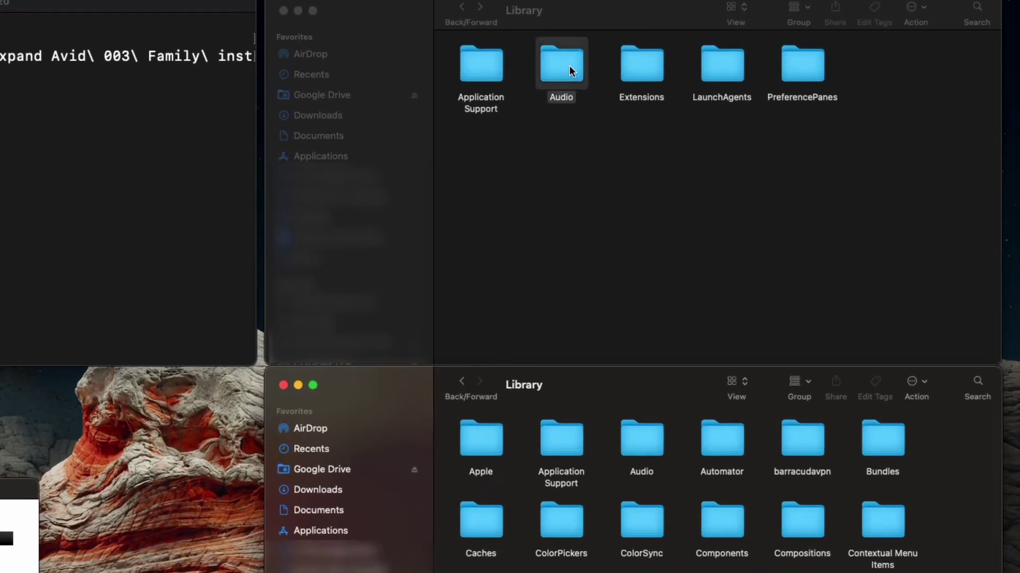
double_click(691, 56)
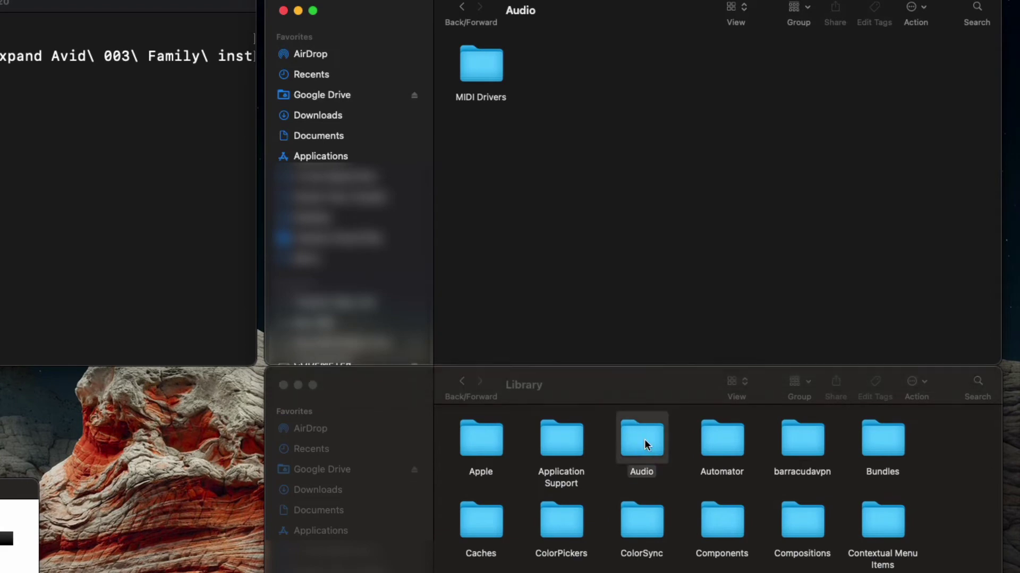
double_click(646, 445)
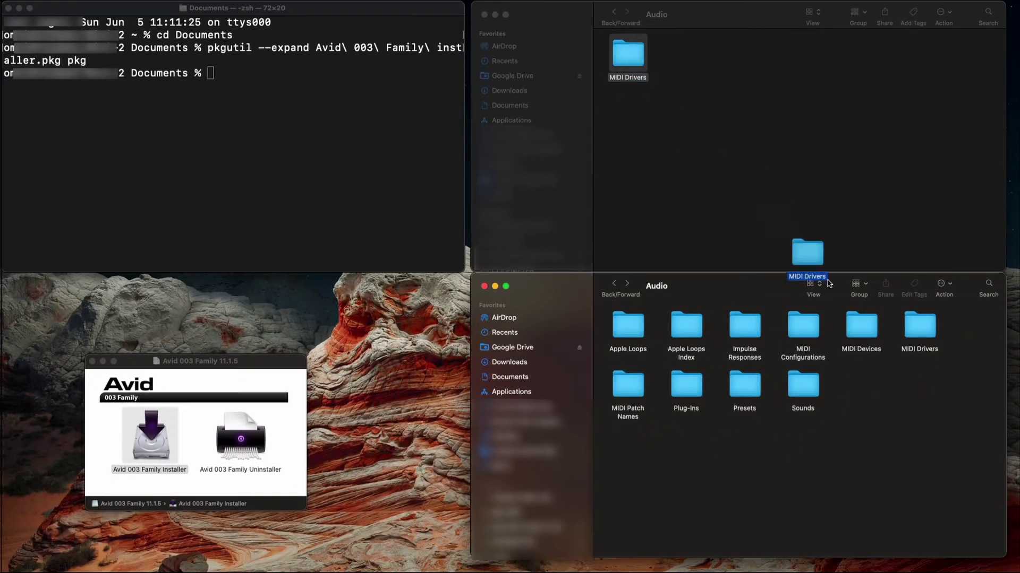
left_click_drag(628, 54, 880, 389)
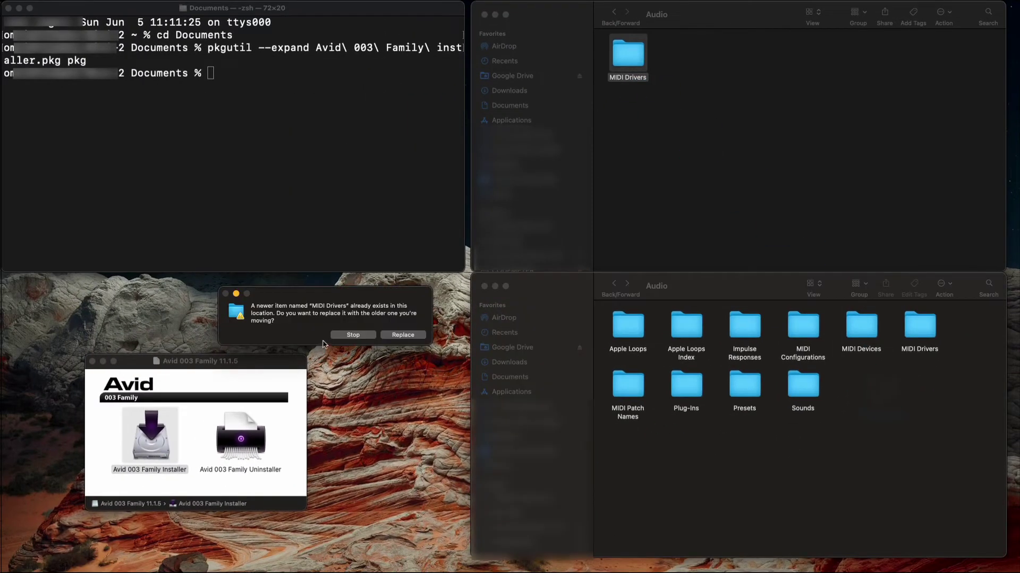
left_click(403, 335)
type("password")
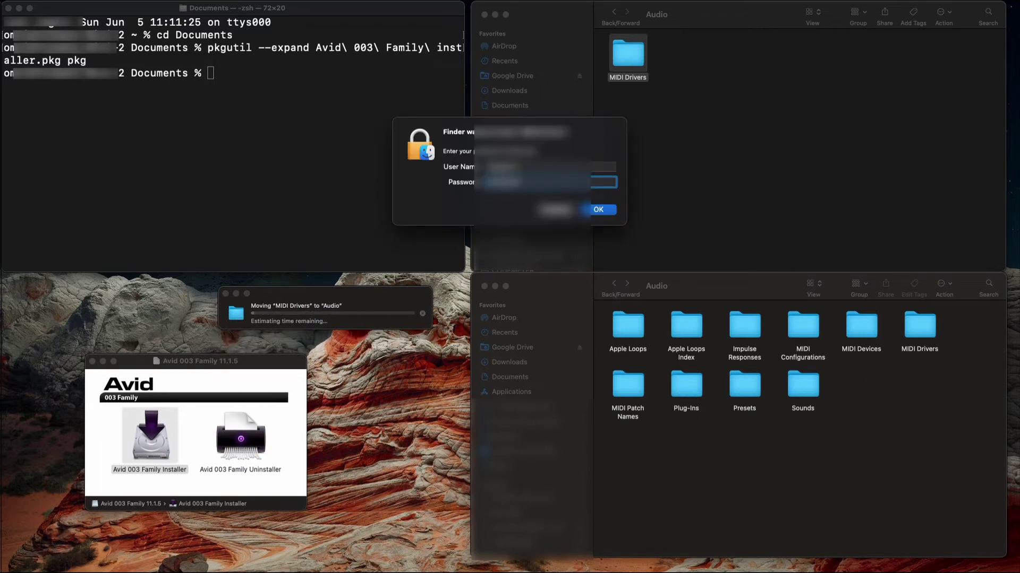
key("Return")
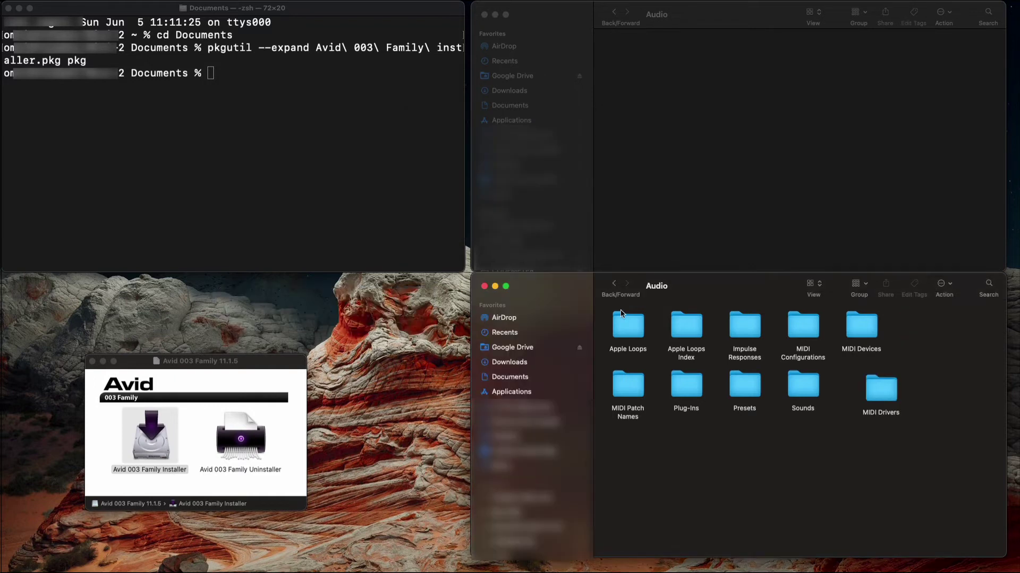
left_click(613, 284)
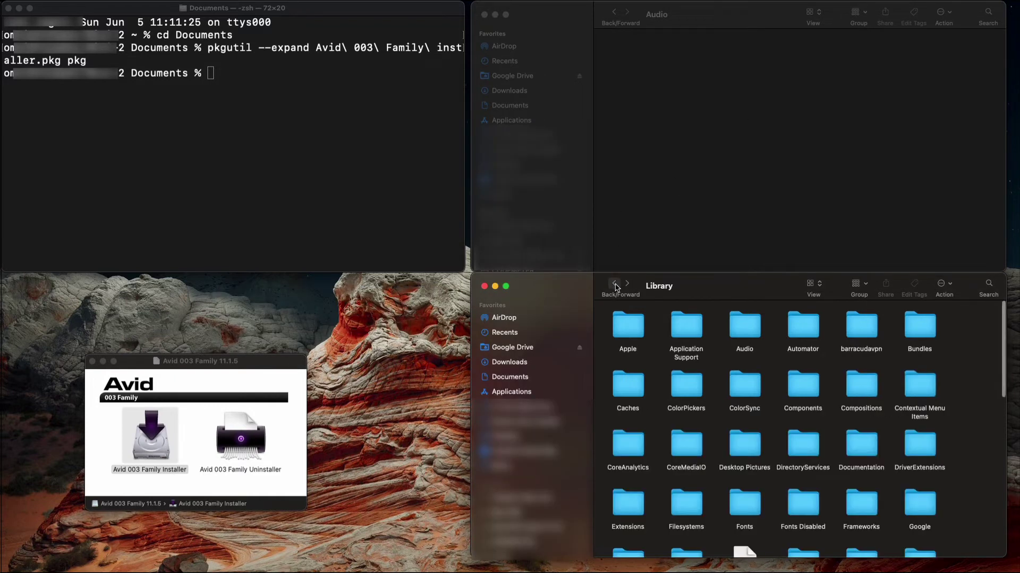
Replace Avid00Family.kext in /Library/Extensions with the package's copy
left_click(613, 14)
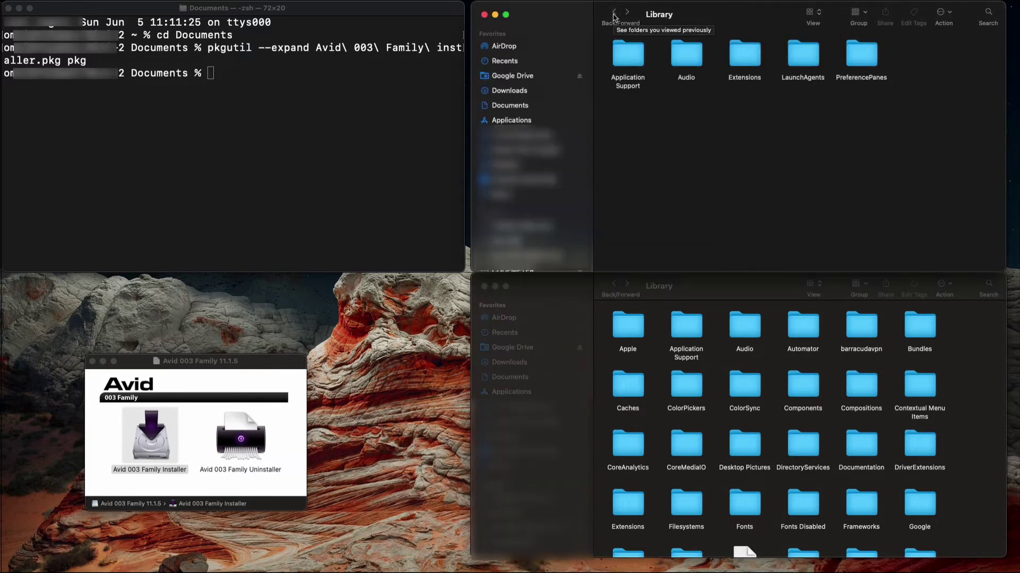
double_click(746, 53)
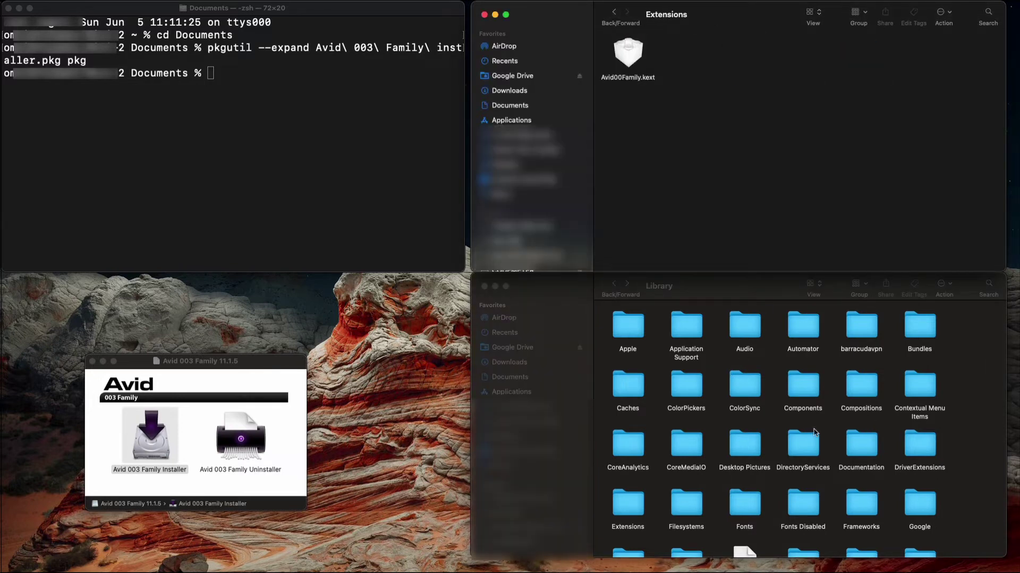
double_click(620, 507)
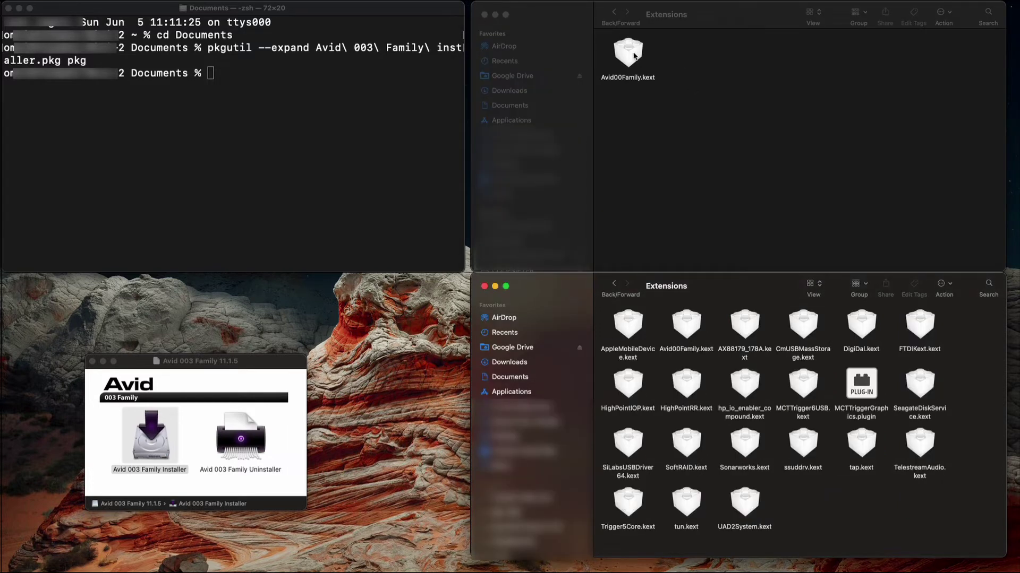
left_click_drag(622, 44, 836, 519)
left_click(403, 328)
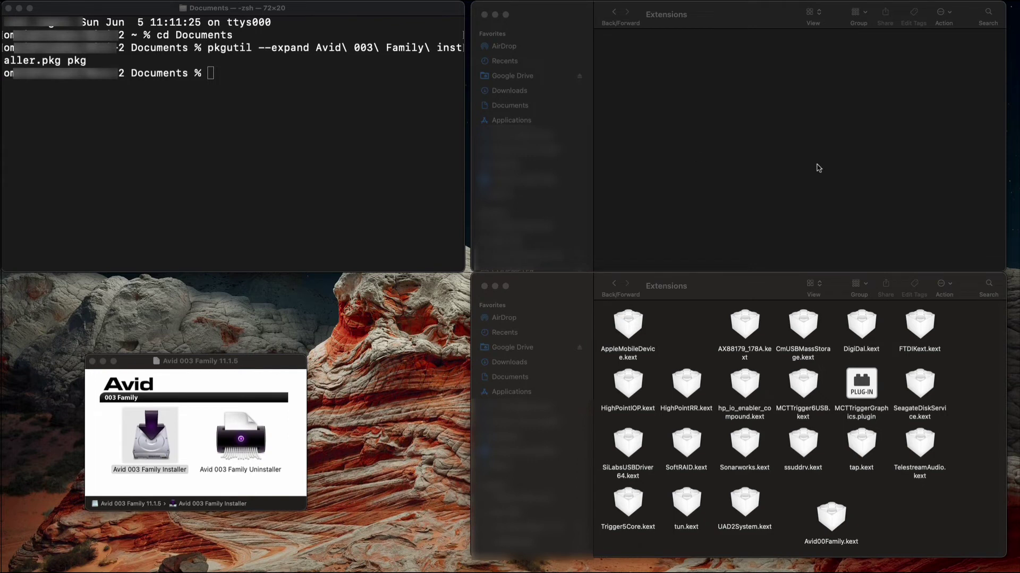
Replace com.avid.00family.helper.plist in the system LaunchAgents folder with the package's copy
left_click(614, 284)
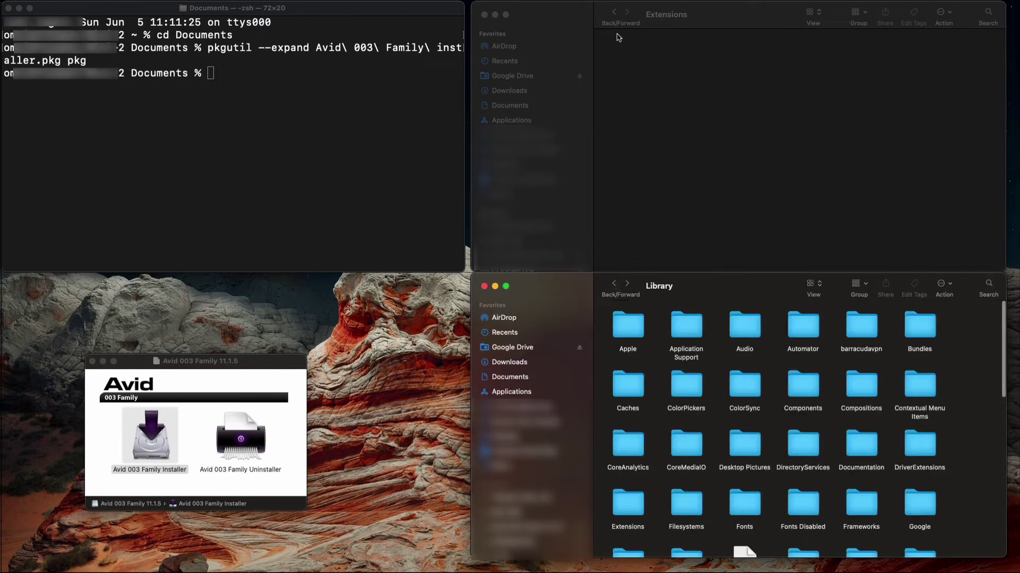
left_click(614, 14)
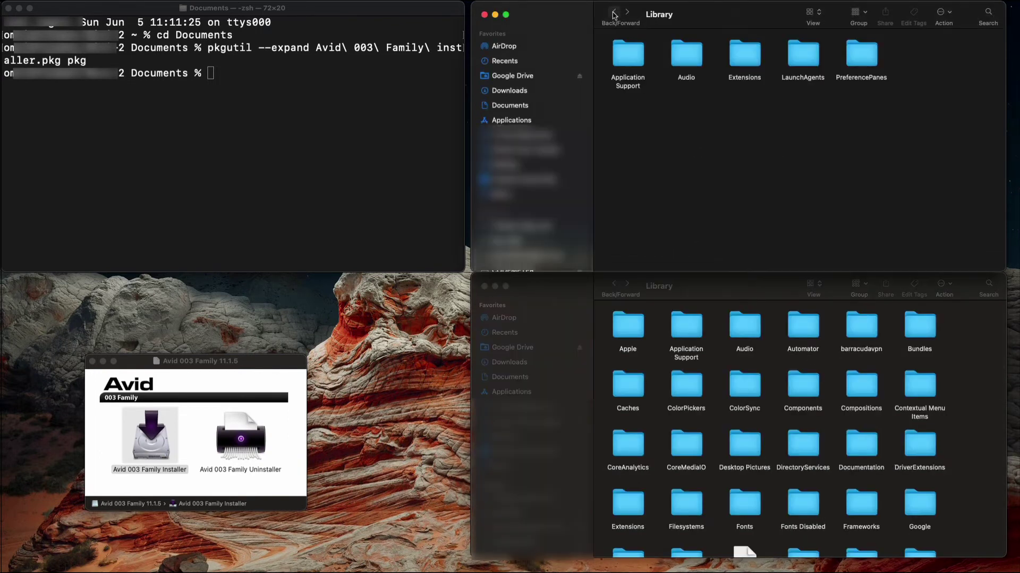
double_click(802, 54)
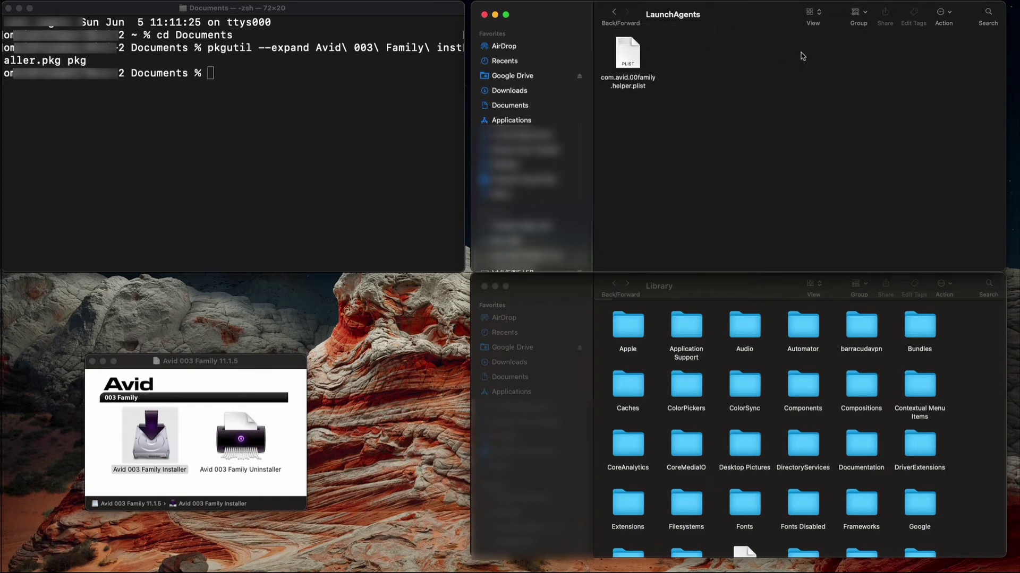
scroll(849, 355, "down", 2)
scroll(850, 354, "down", 2)
scroll(850, 353, "down", 2)
scroll(850, 352, "down", 2)
scroll(850, 352, "down", 1)
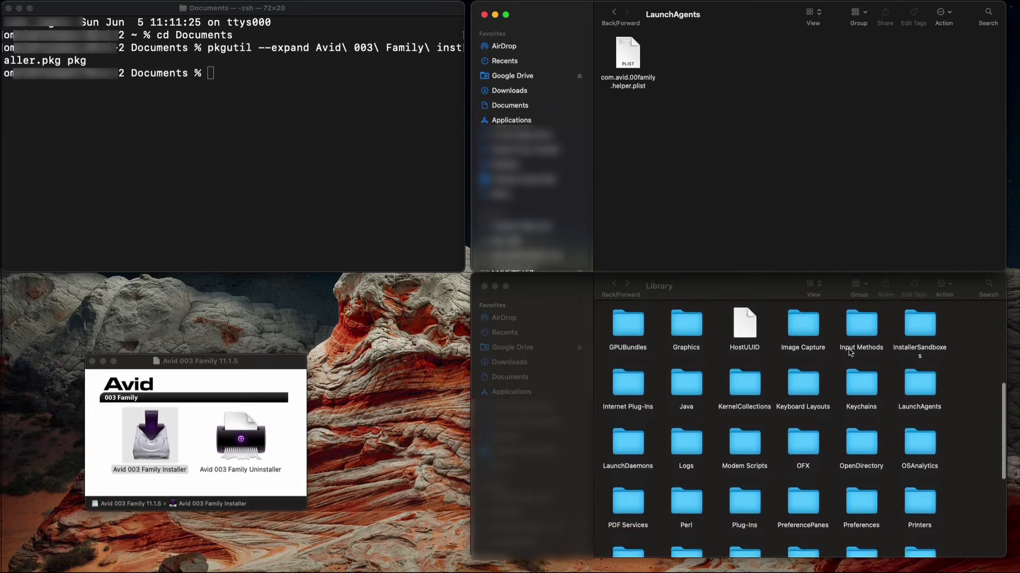
double_click(919, 386)
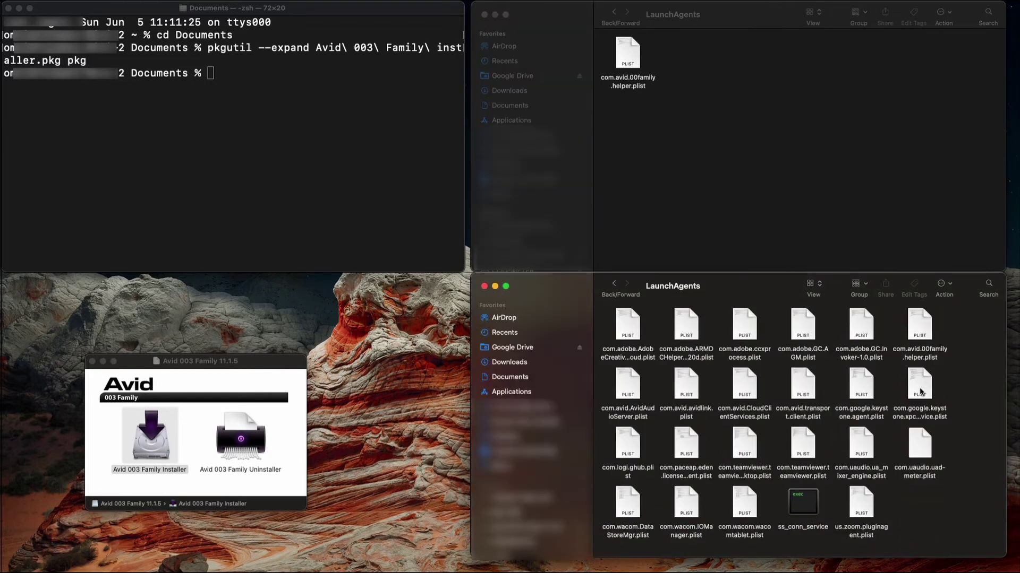
left_click(632, 55)
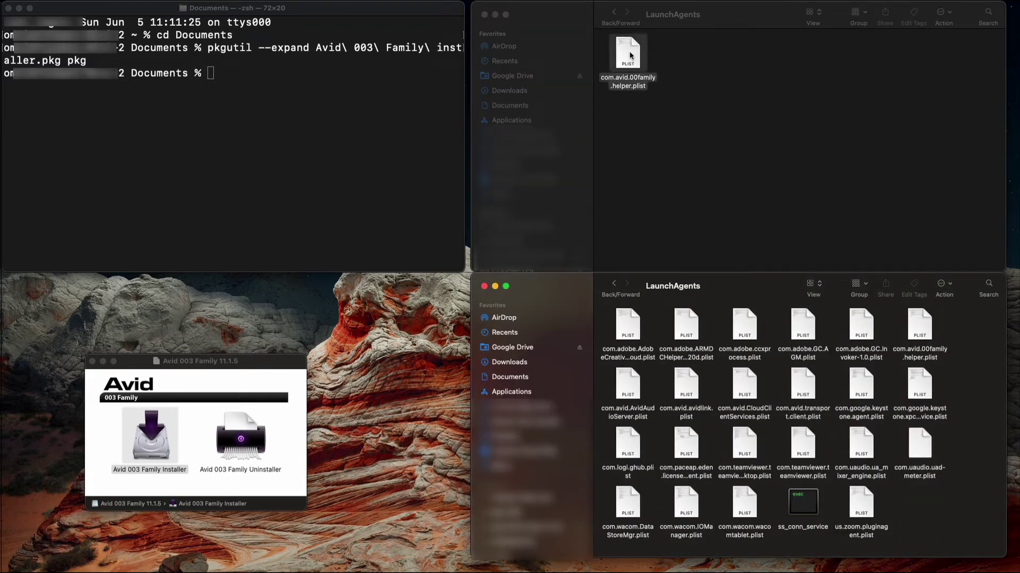
left_click_drag(630, 55, 932, 507)
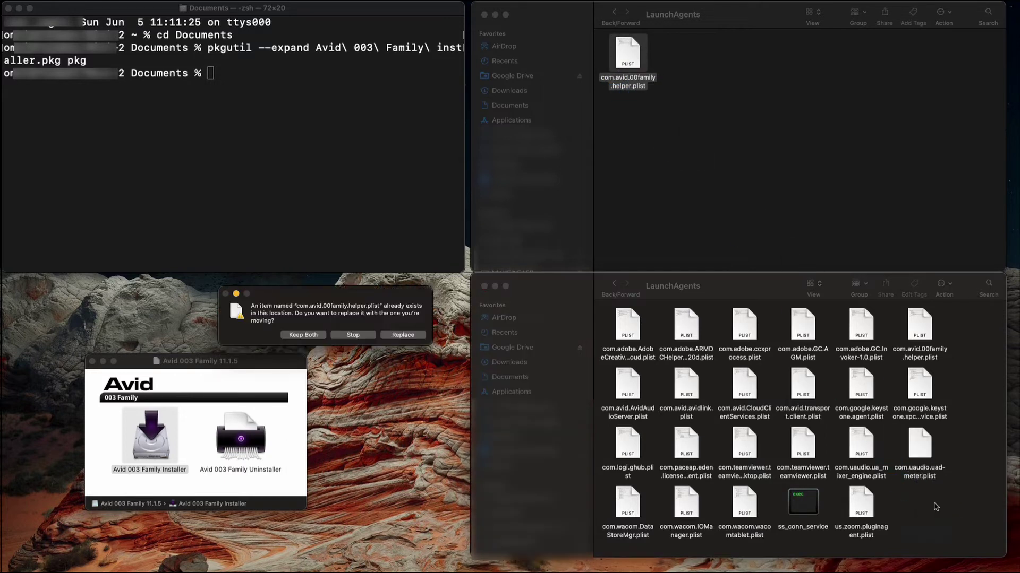
left_click(402, 334)
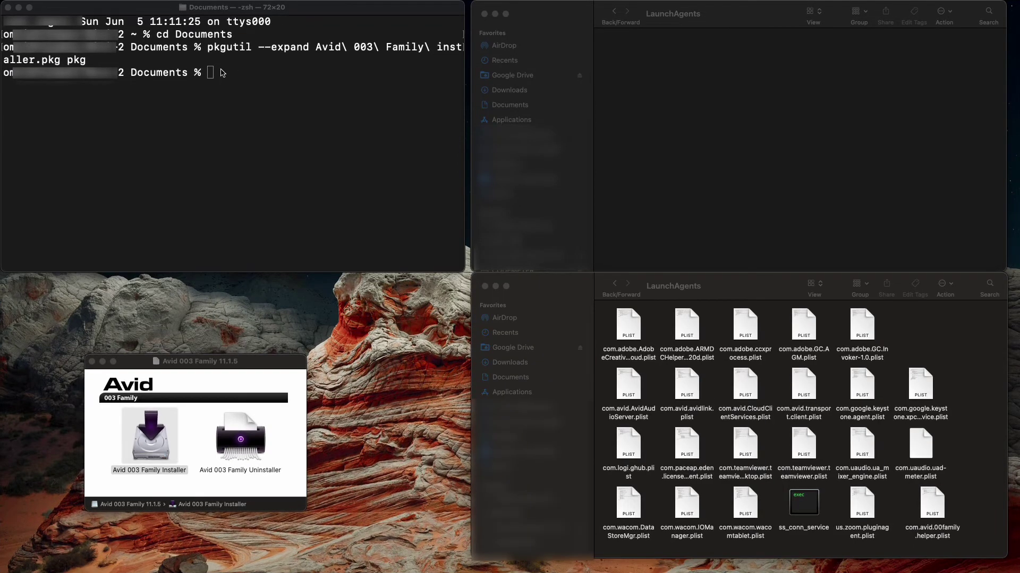
Change Terminal's directory to /Library/Extensions with a pasted cd command
left_click(213, 75)
type("cd /Library/Extensions/")
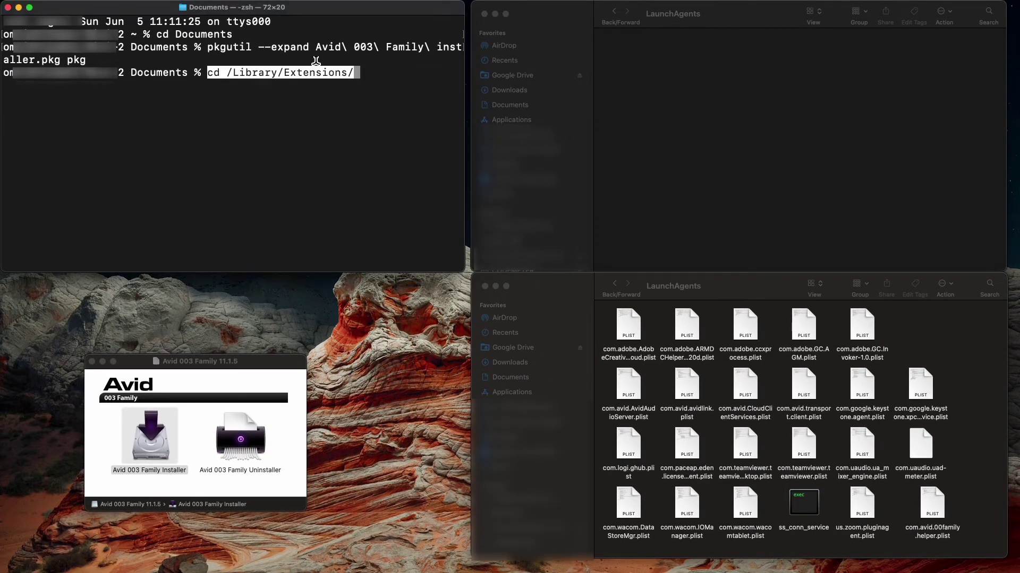
key("Return")
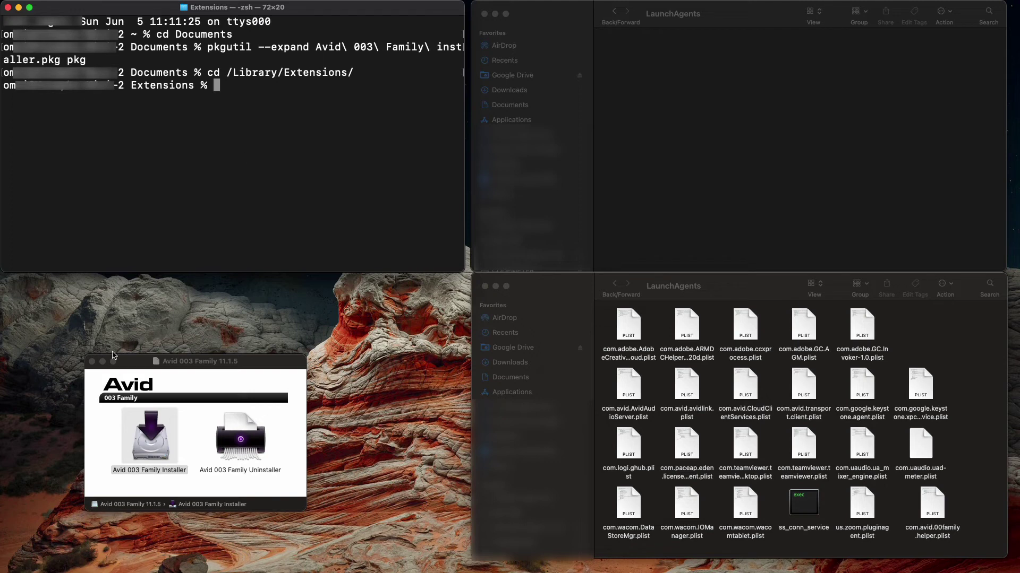
left_click(27, 532)
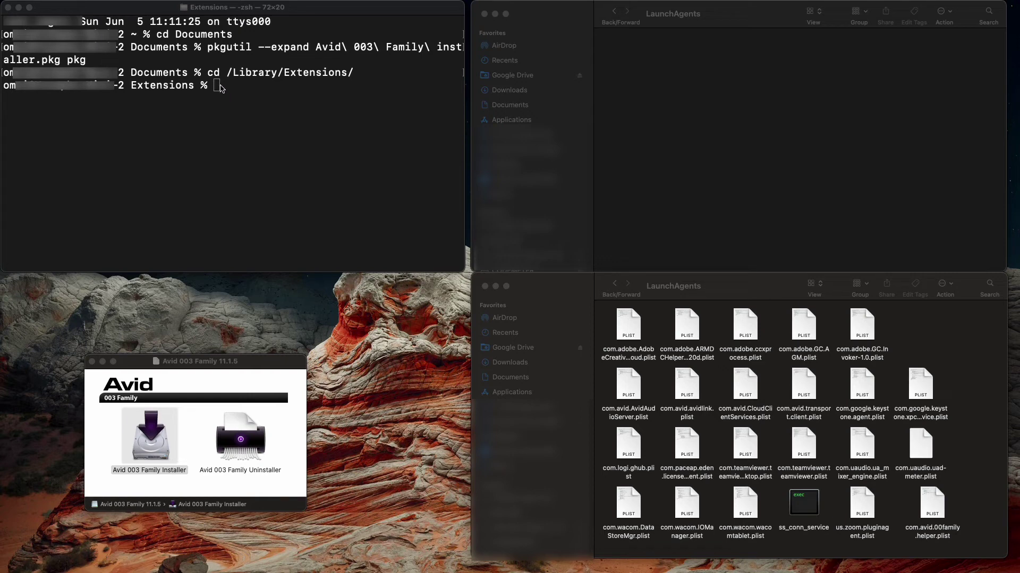
Run sudo chown -R root:wheel on Avid00Family.kext/ with the admin password
left_click(216, 89)
type("sudo chown -R root:wheel Avid00Family.kext/")
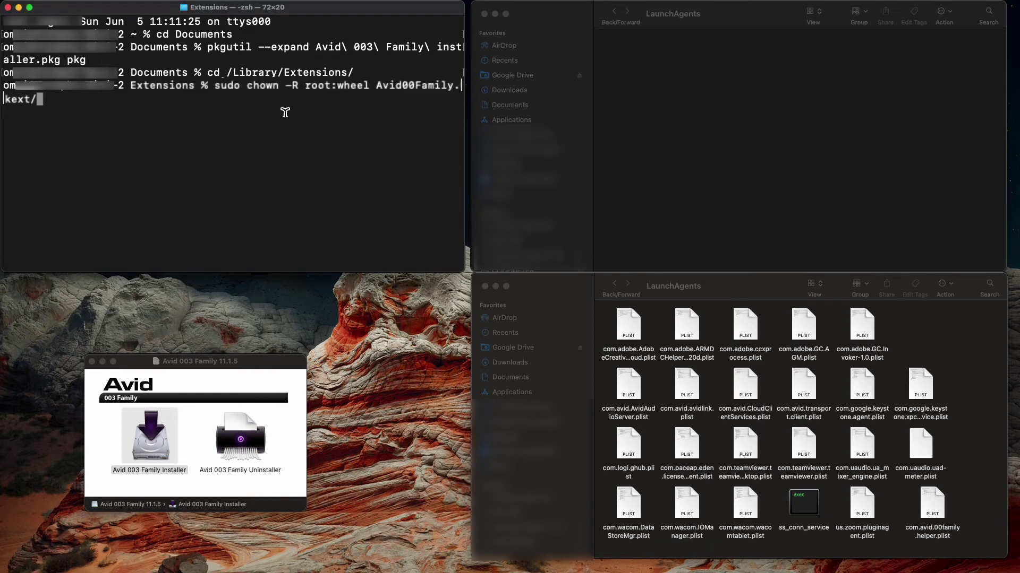
key("Return")
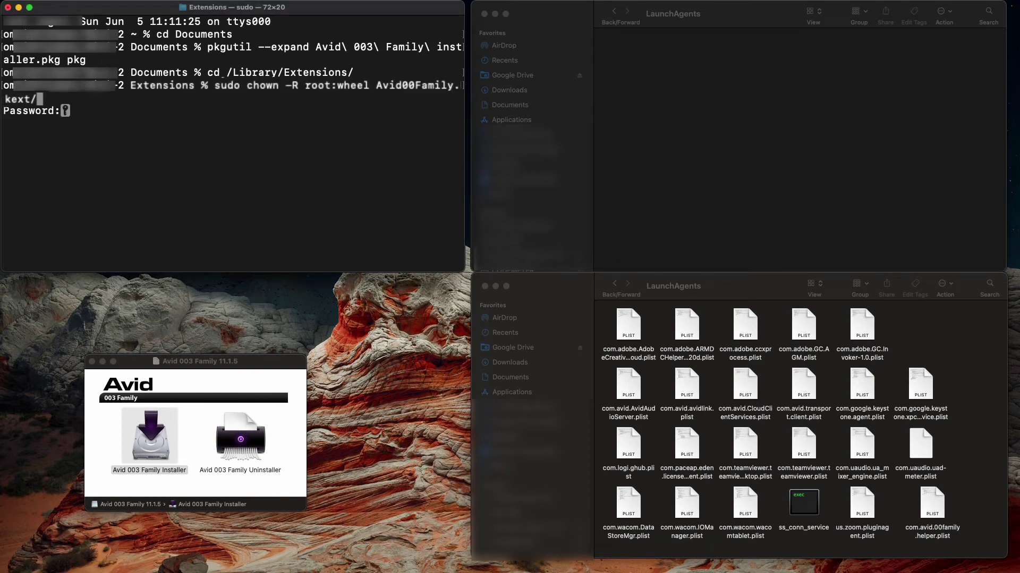
key("Return")
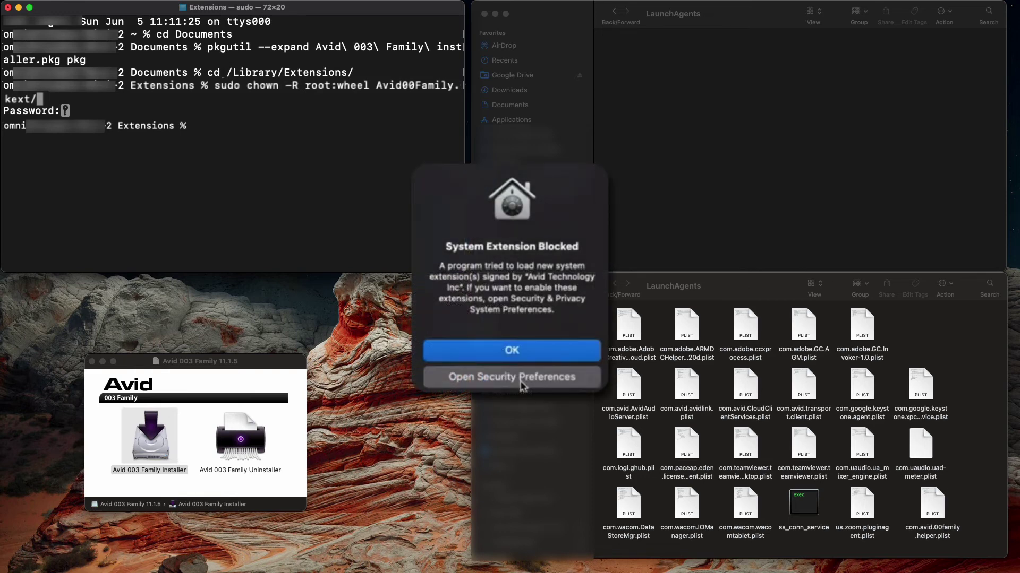
Allow the blocked Avid Technology system extension in Security & Privacy preferences
left_click(523, 377)
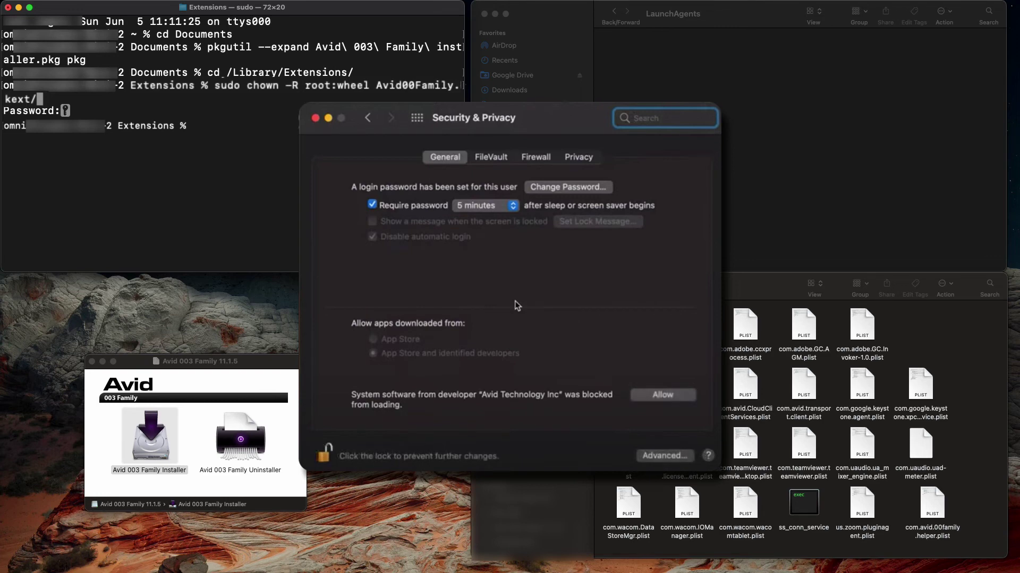
left_click(663, 394)
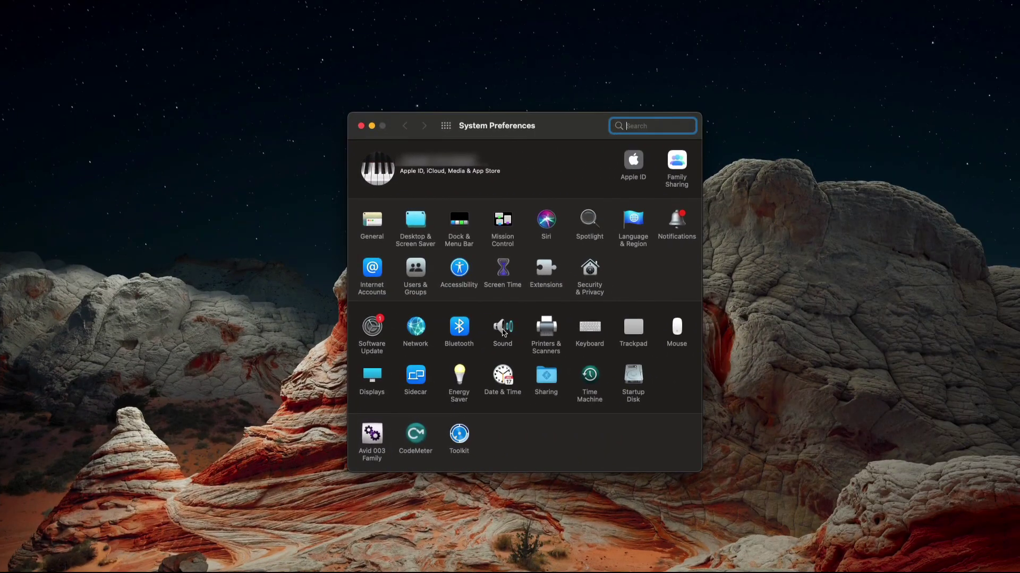
Set Avid 002 as the sound output and check it in the menu-bar output list
left_click(503, 333)
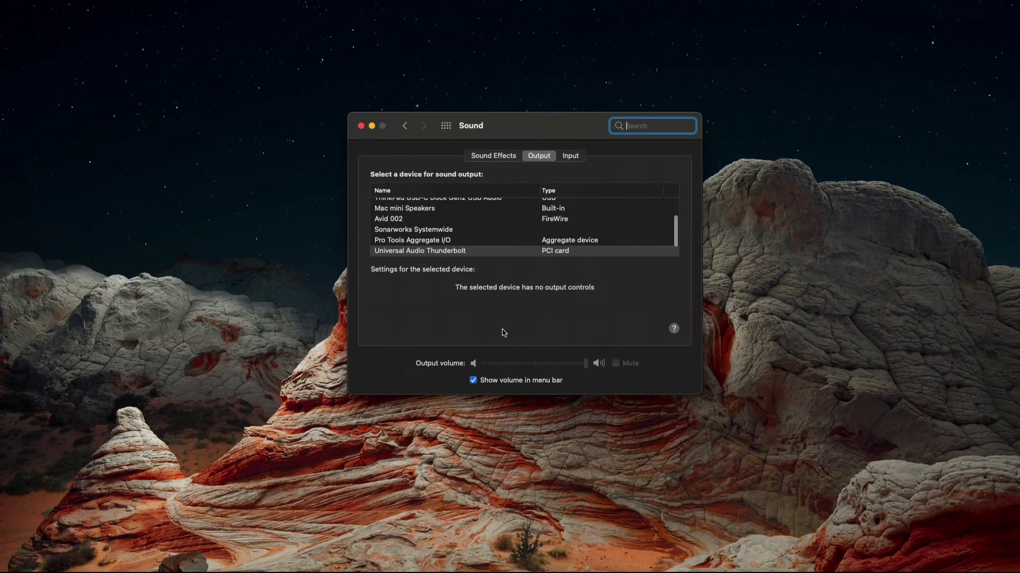
scroll(486, 213, "down", 2)
scroll(487, 214, "up", 2)
scroll(487, 214, "up", 2)
scroll(487, 213, "up", 1)
scroll(487, 213, "down", 2)
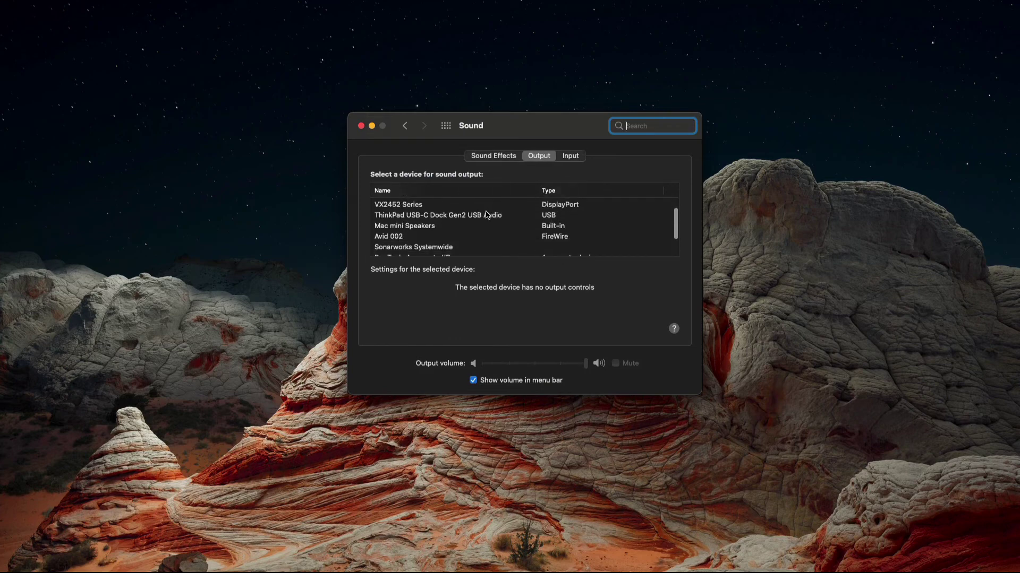
left_click(430, 237)
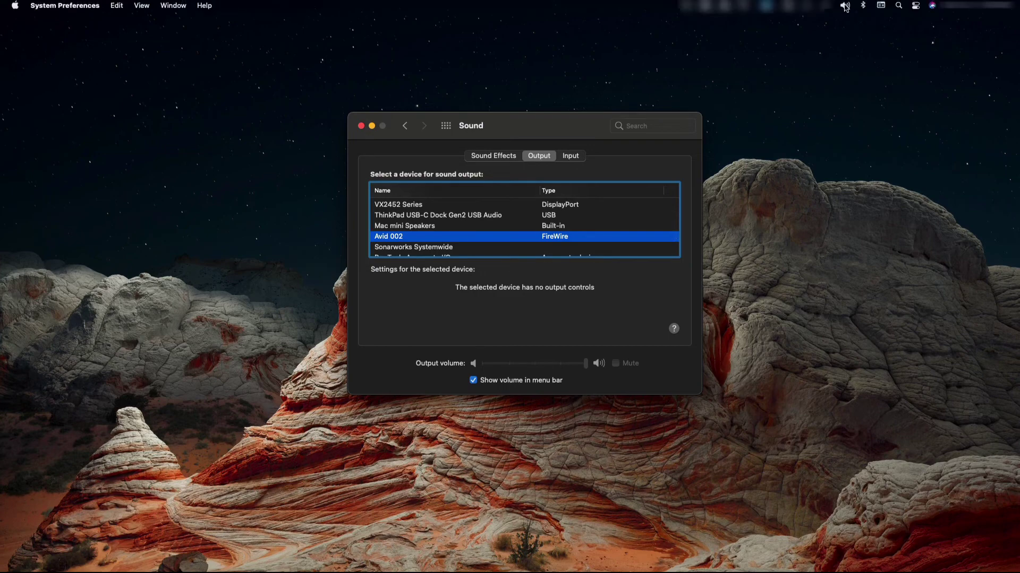
left_click(843, 6)
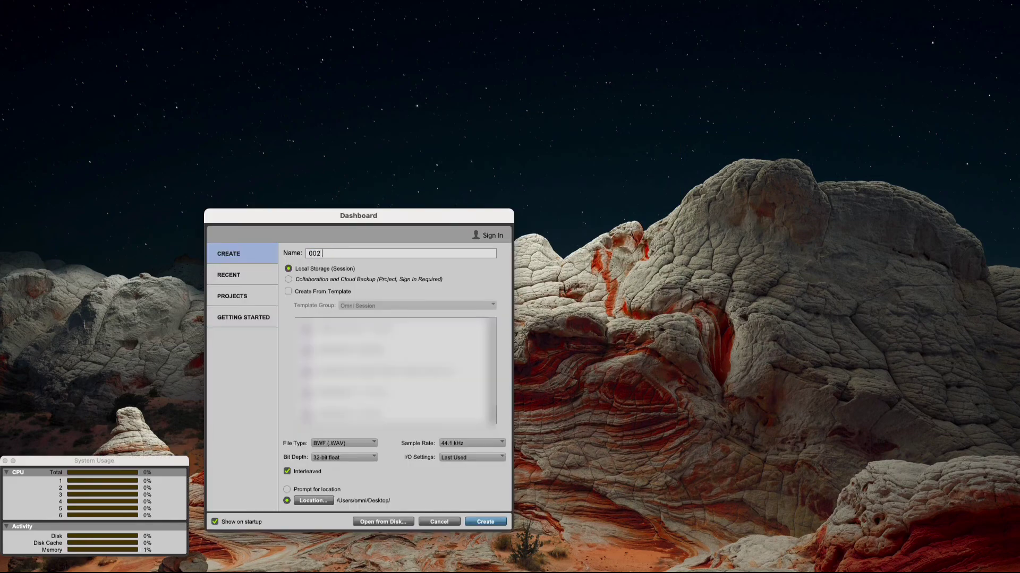
type("TEST")
Confirm the name '002 TEST' to create the new session with a click track
key("Return")
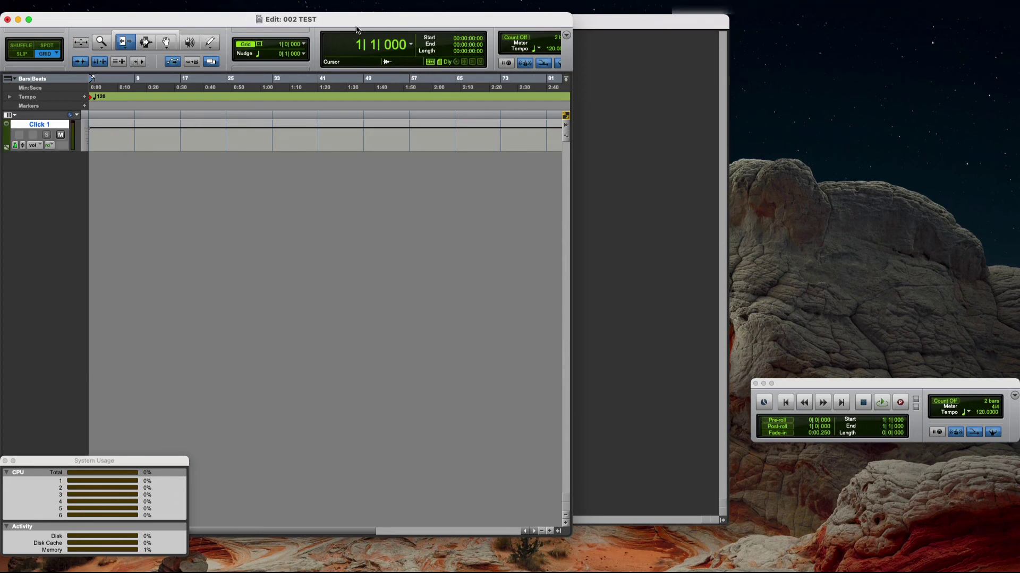
Switch the Pro Tools playback engine to Avid 002 and confirm the session reload
left_click(317, 5)
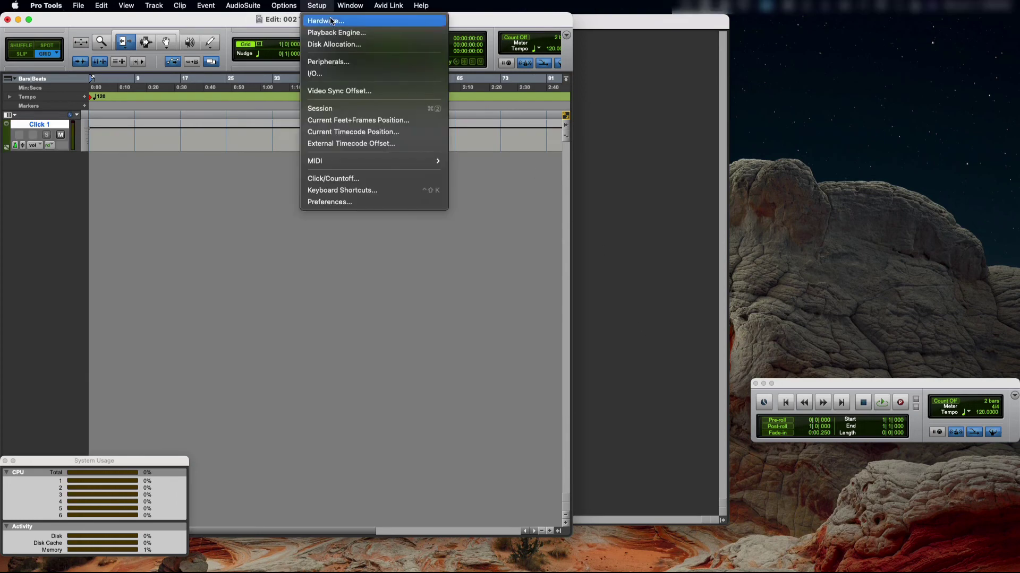
left_click(338, 32)
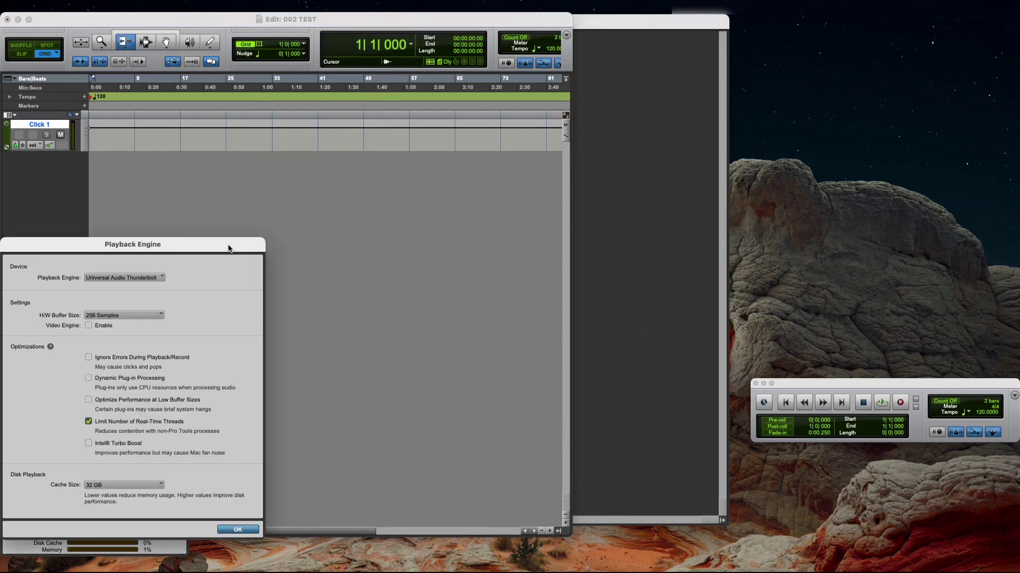
left_click_drag(260, 245, 726, 80)
left_click(605, 113)
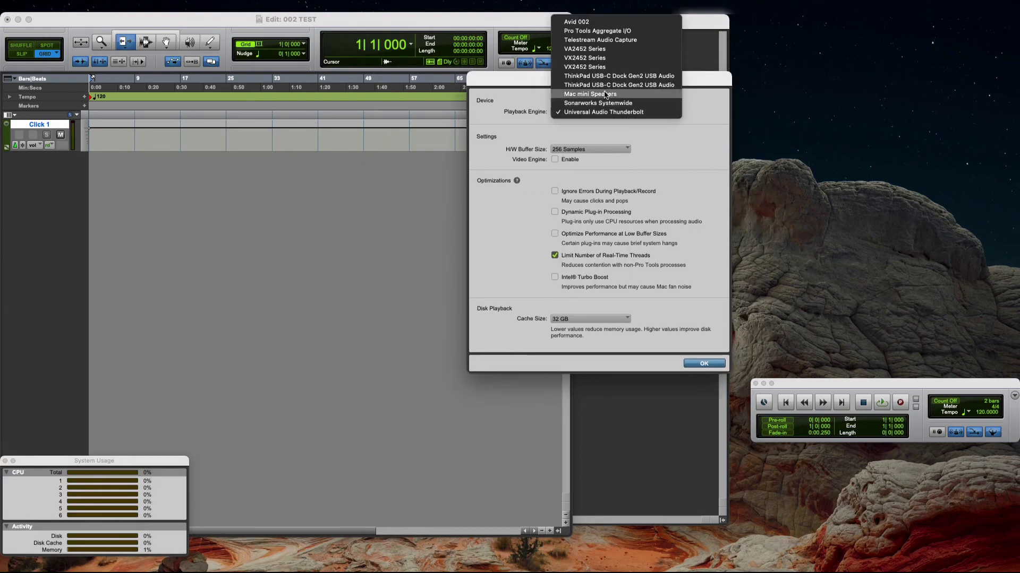
left_click(596, 23)
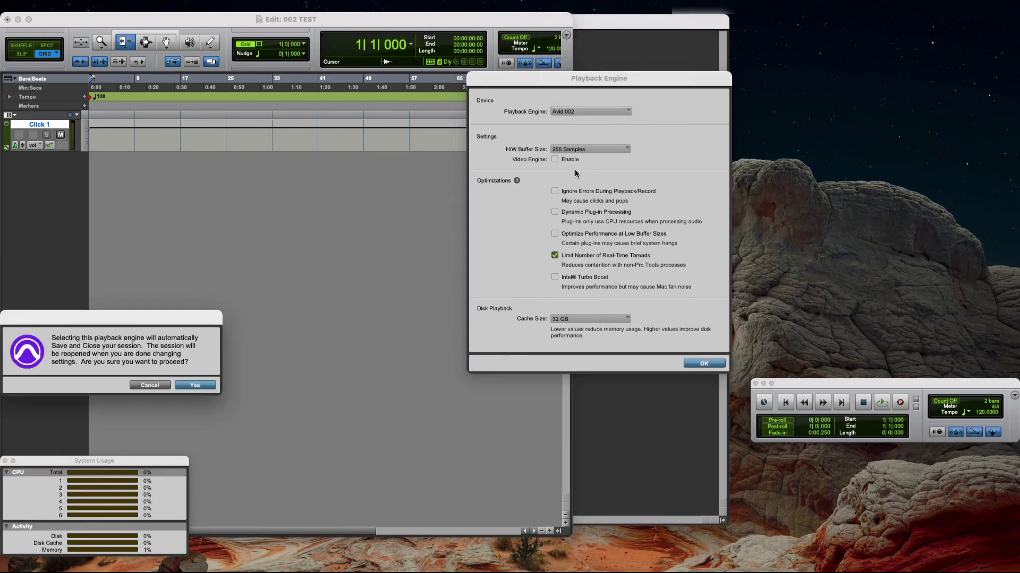
left_click(200, 386)
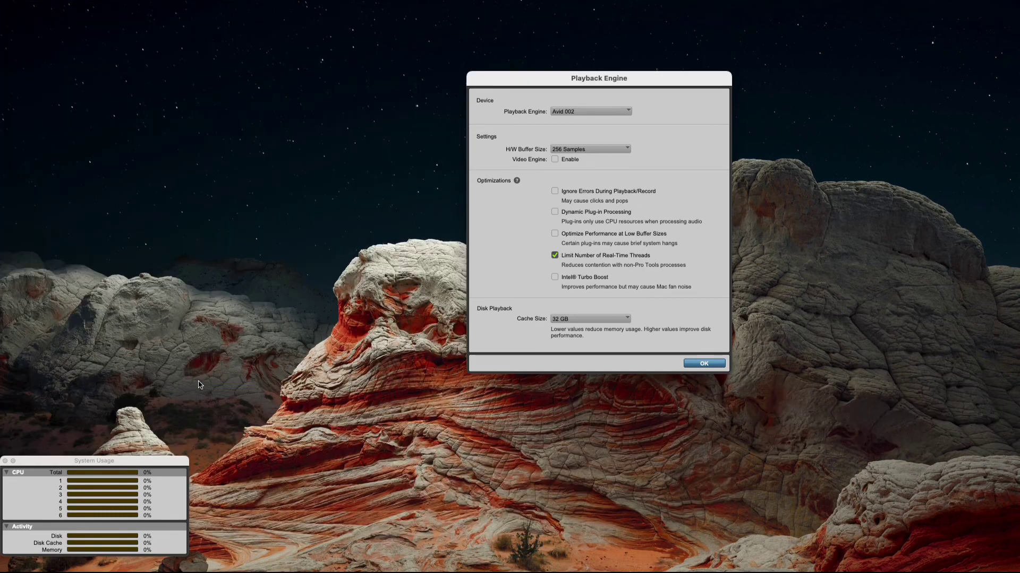
left_click(702, 365)
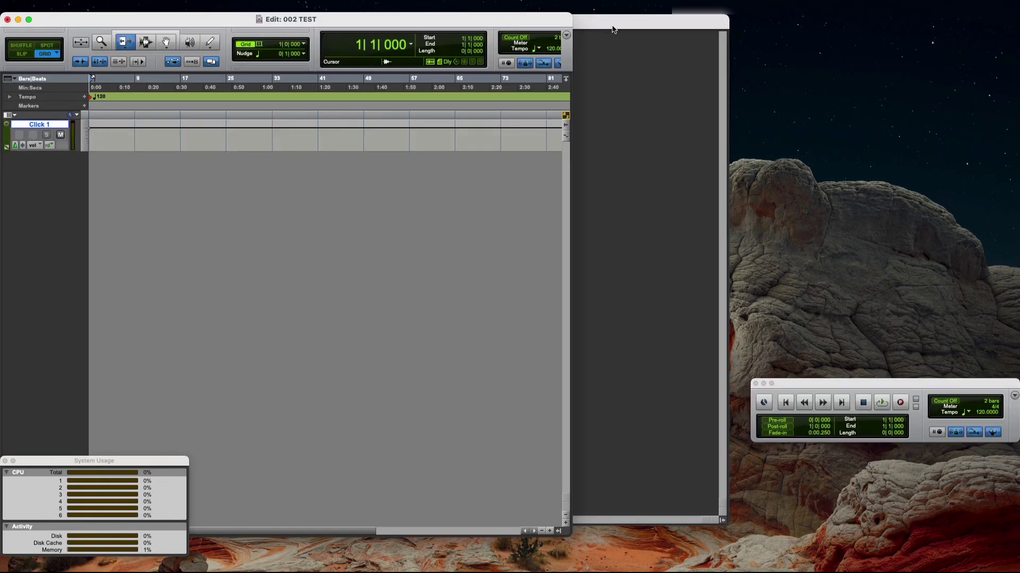
left_click_drag(612, 28, 786, 43)
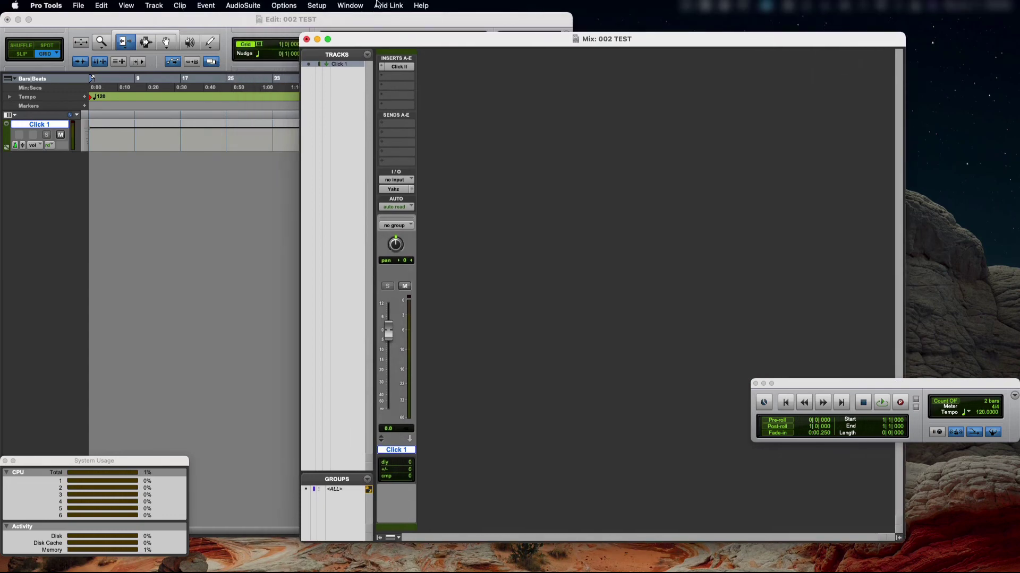
Reopen the Playback Engine settings to verify Avid 002 is selected
left_click(322, 8)
left_click(339, 32)
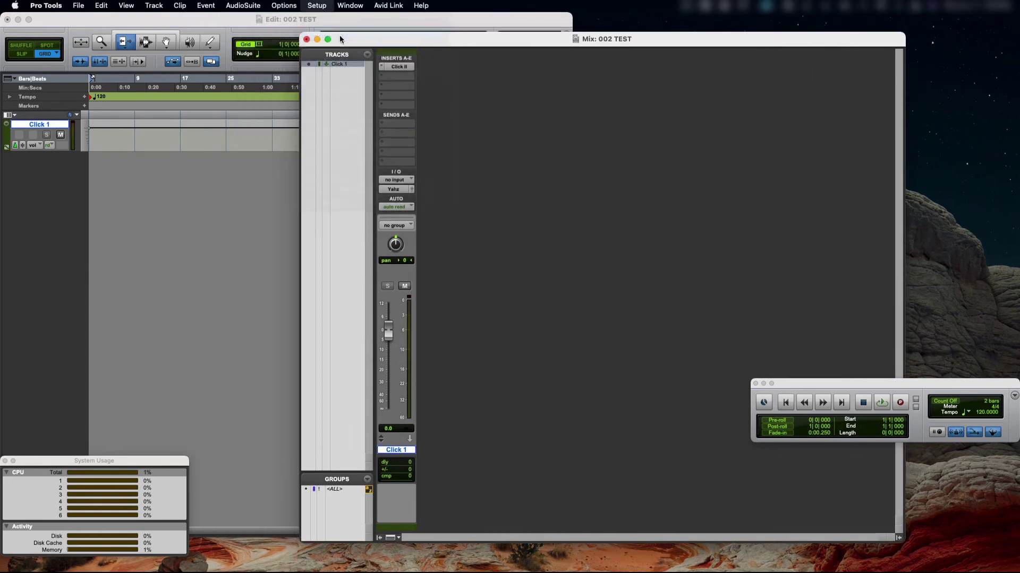
left_click_drag(174, 245, 476, 148)
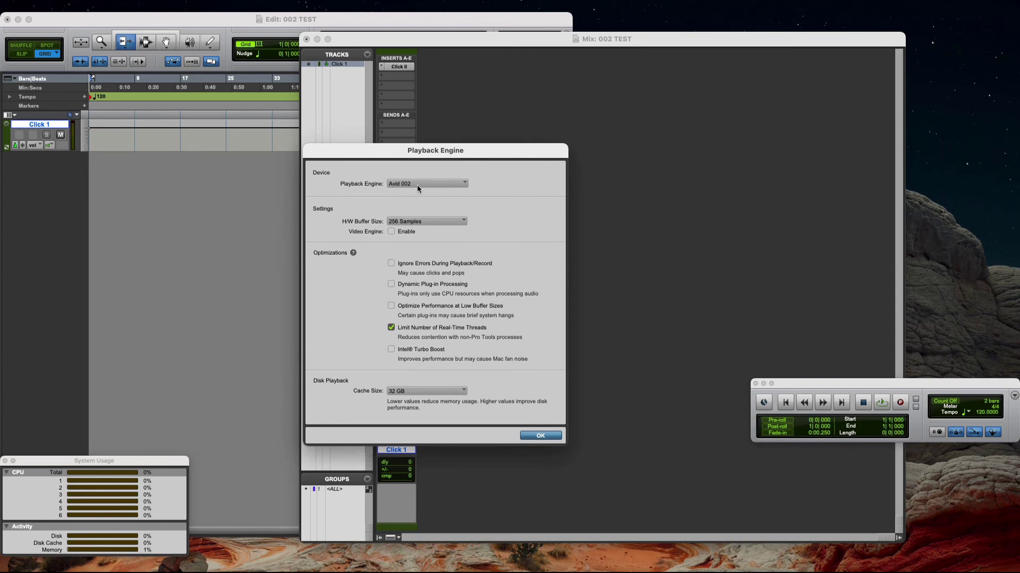
Close Playback Engine, add four mono audio tracks, then play and stop to test output
left_click(546, 436)
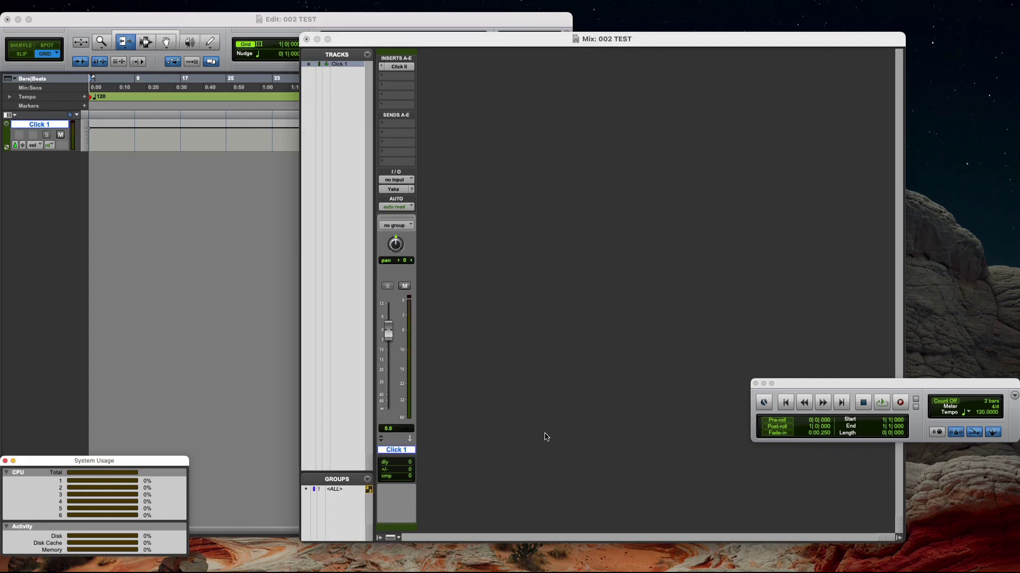
key("ctrl+shift+n")
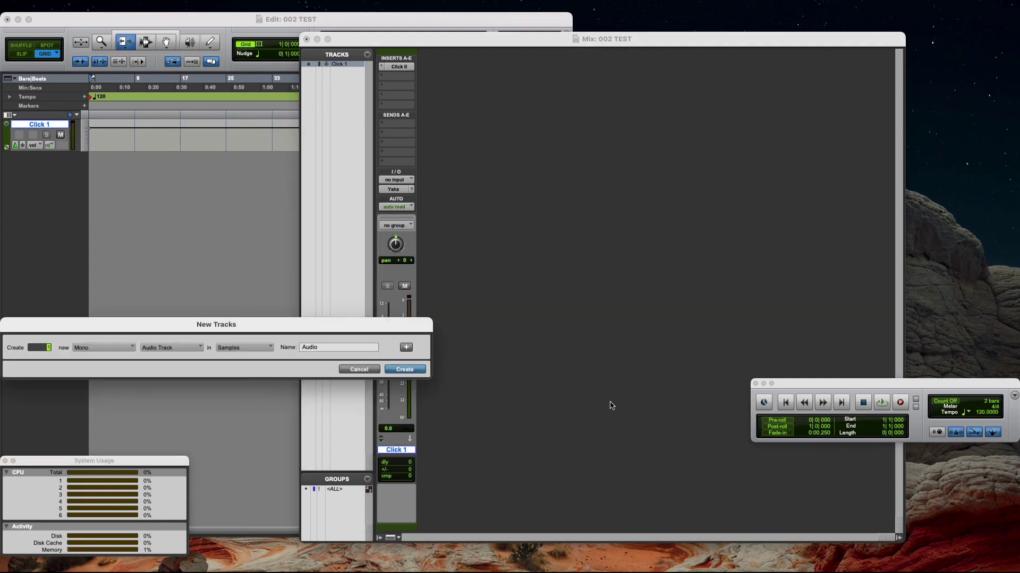
left_click(406, 372)
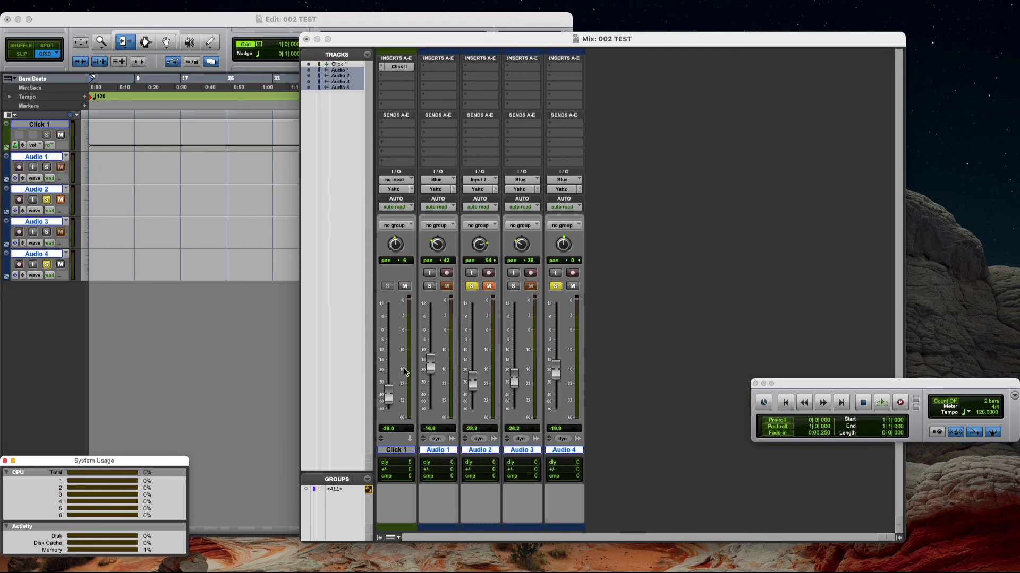
key("space")
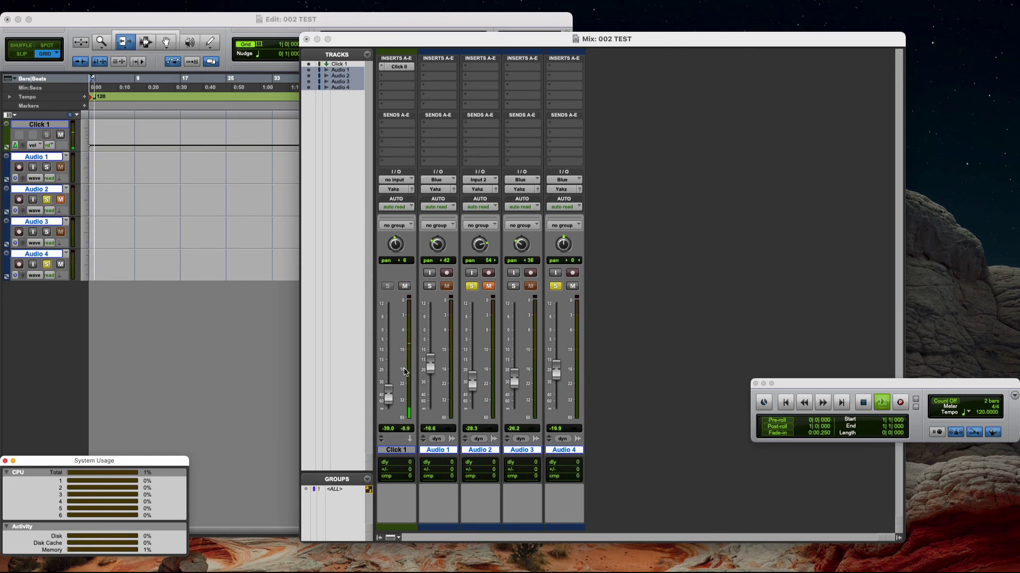
key("space")
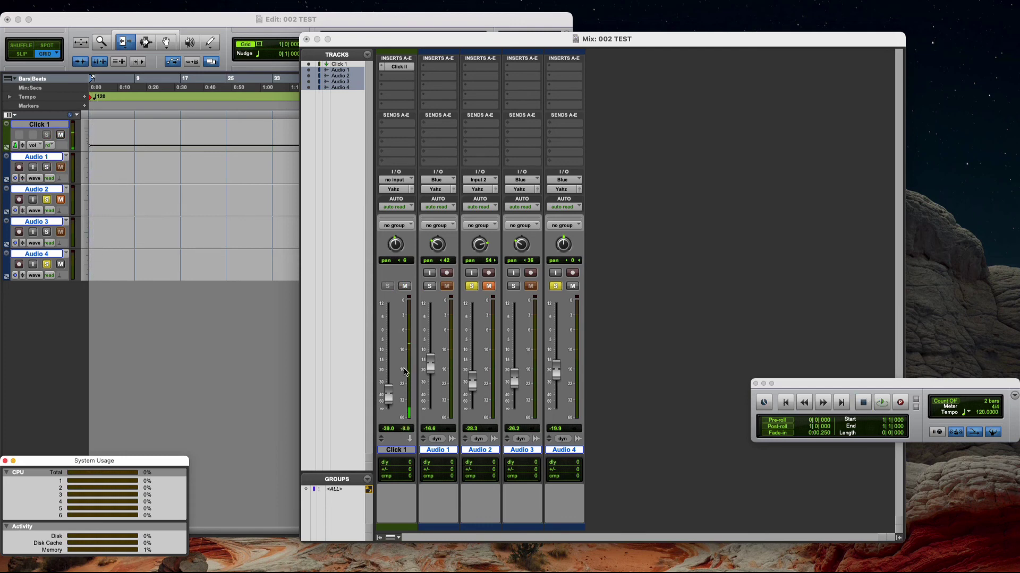